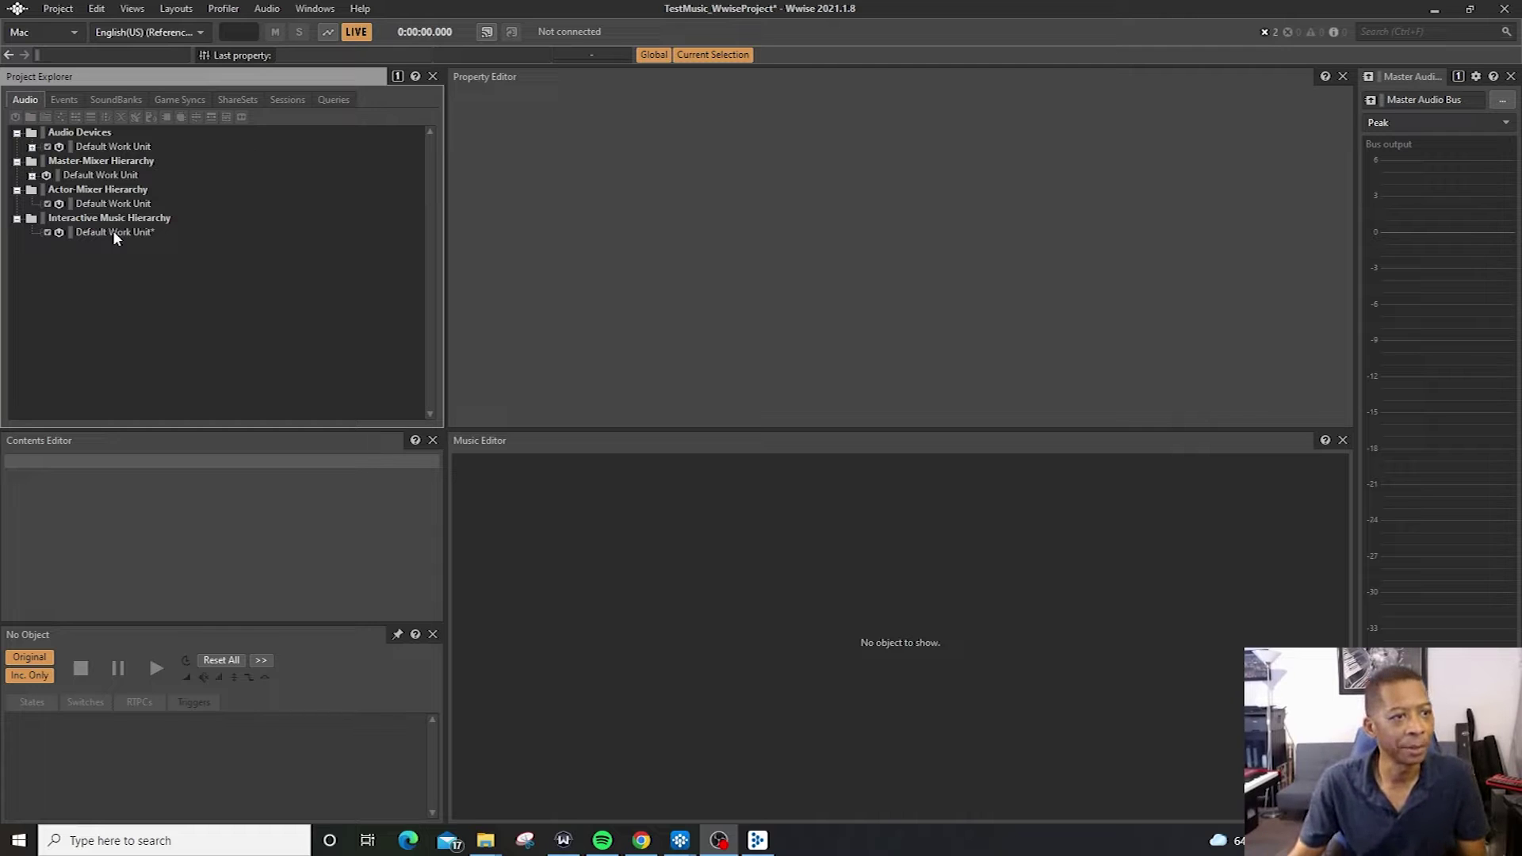
Create a music segment named ZMusicSegment under the interactive music Default Work Unit
click(113, 231)
right_click(113, 231)
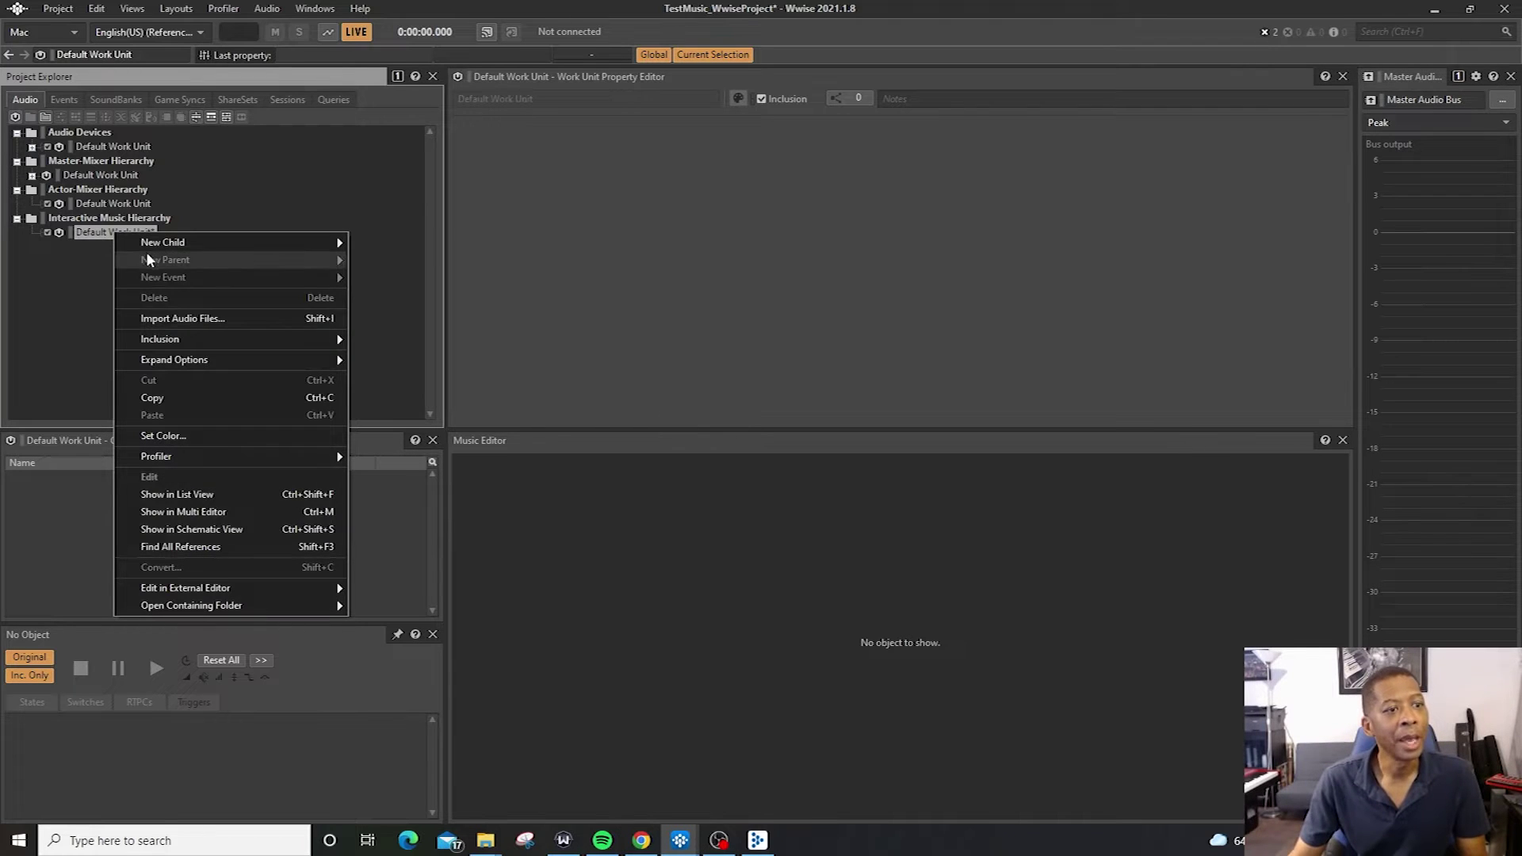
mouse_move(309, 245)
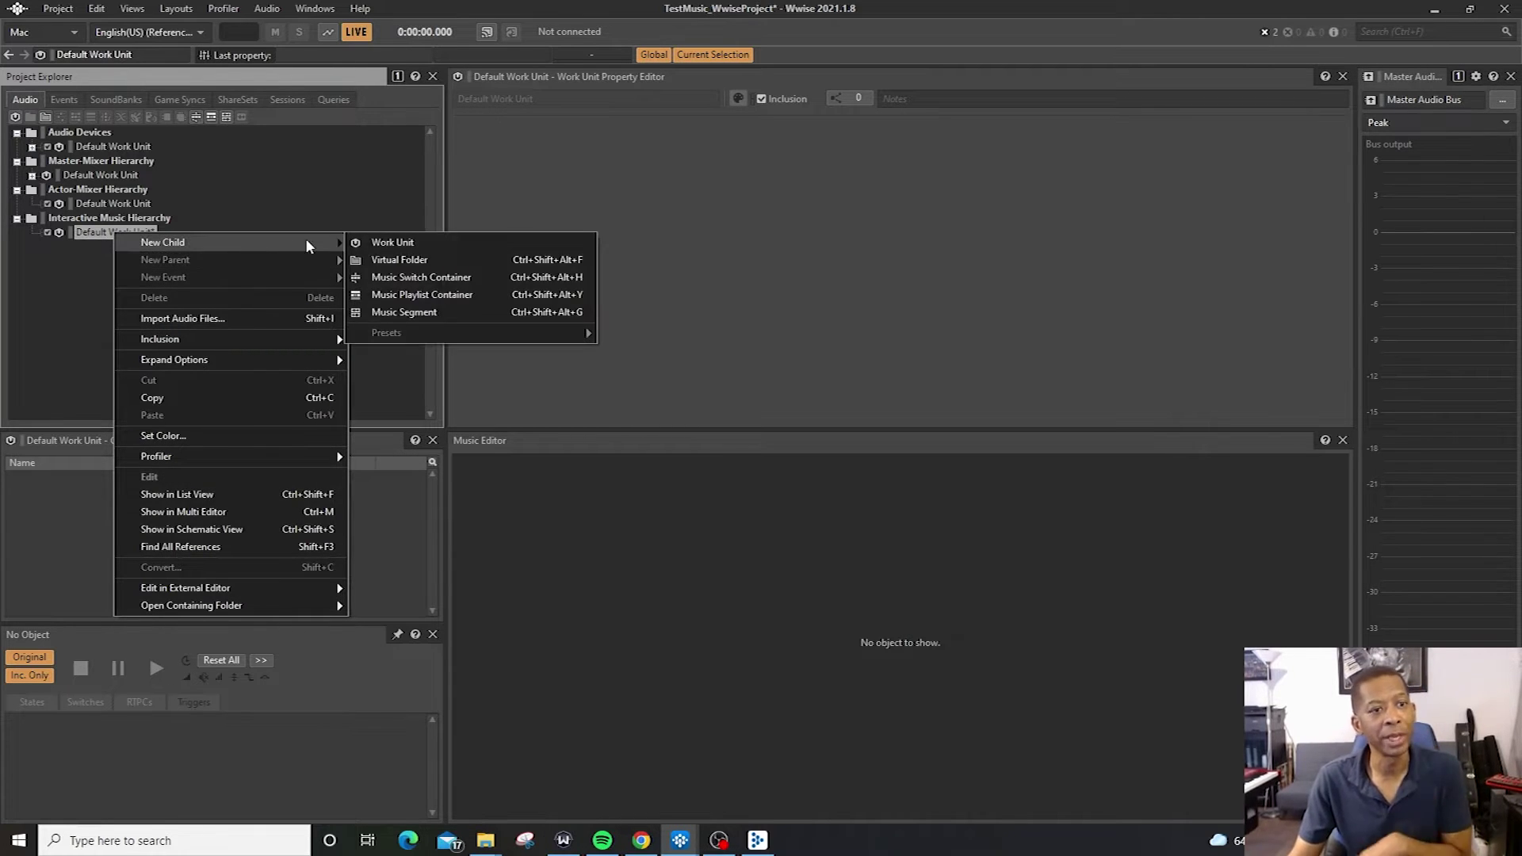
click(446, 313)
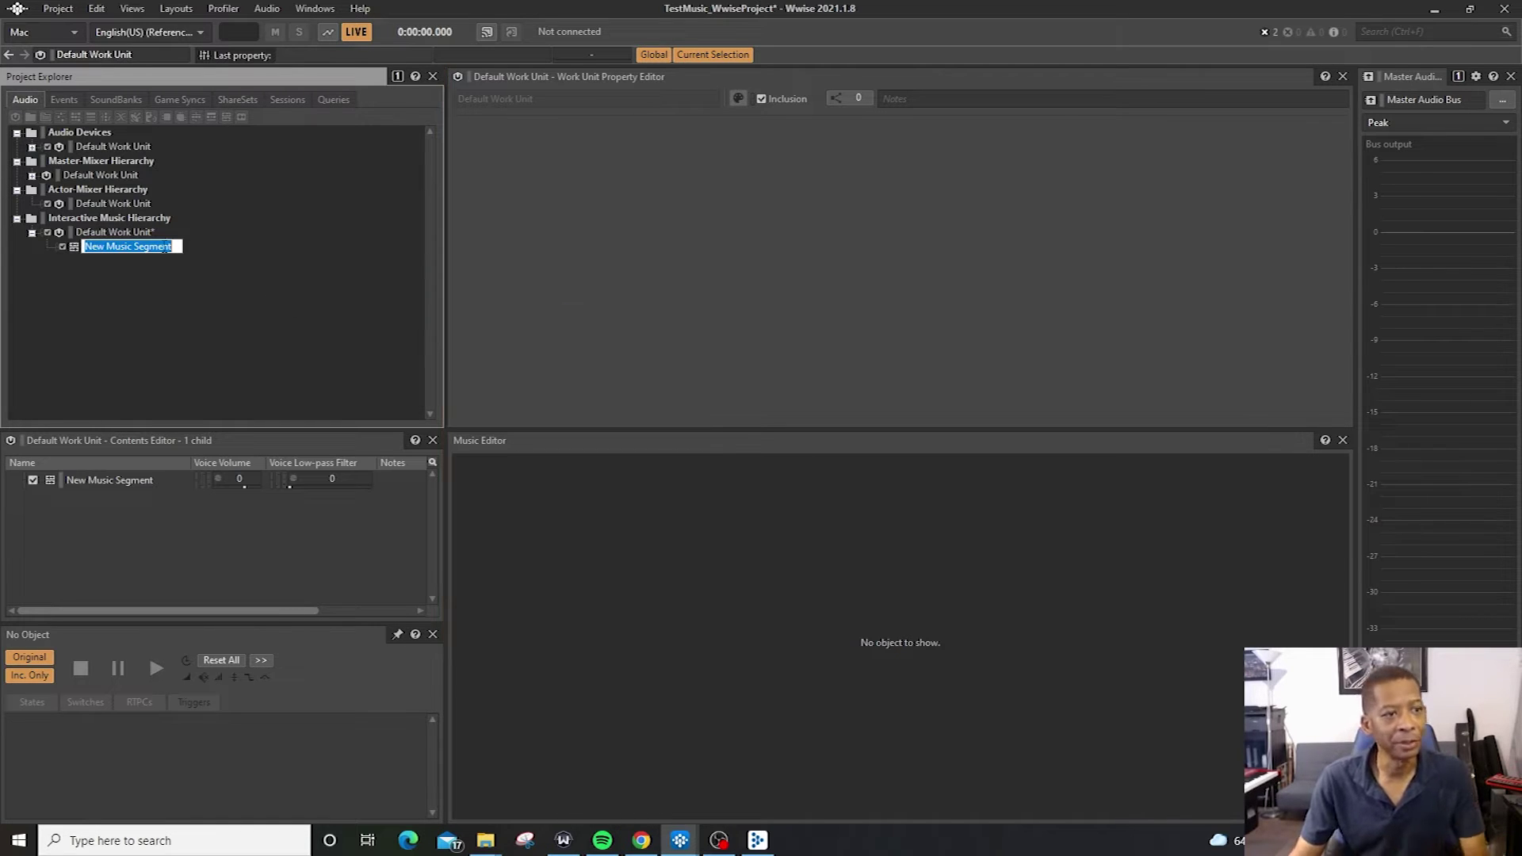
text(ZM)
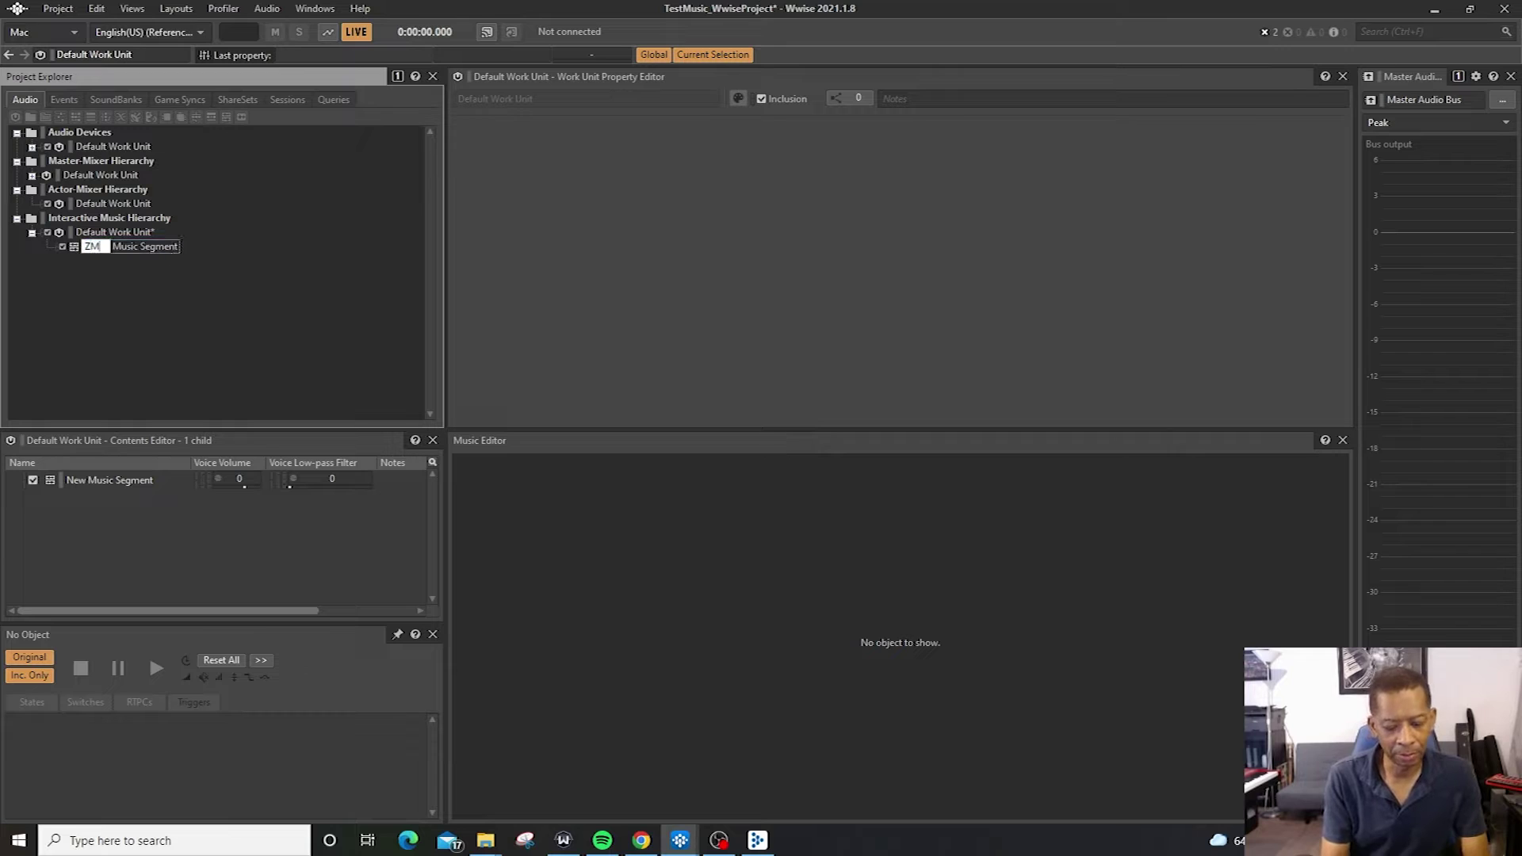
text(usicSegment)
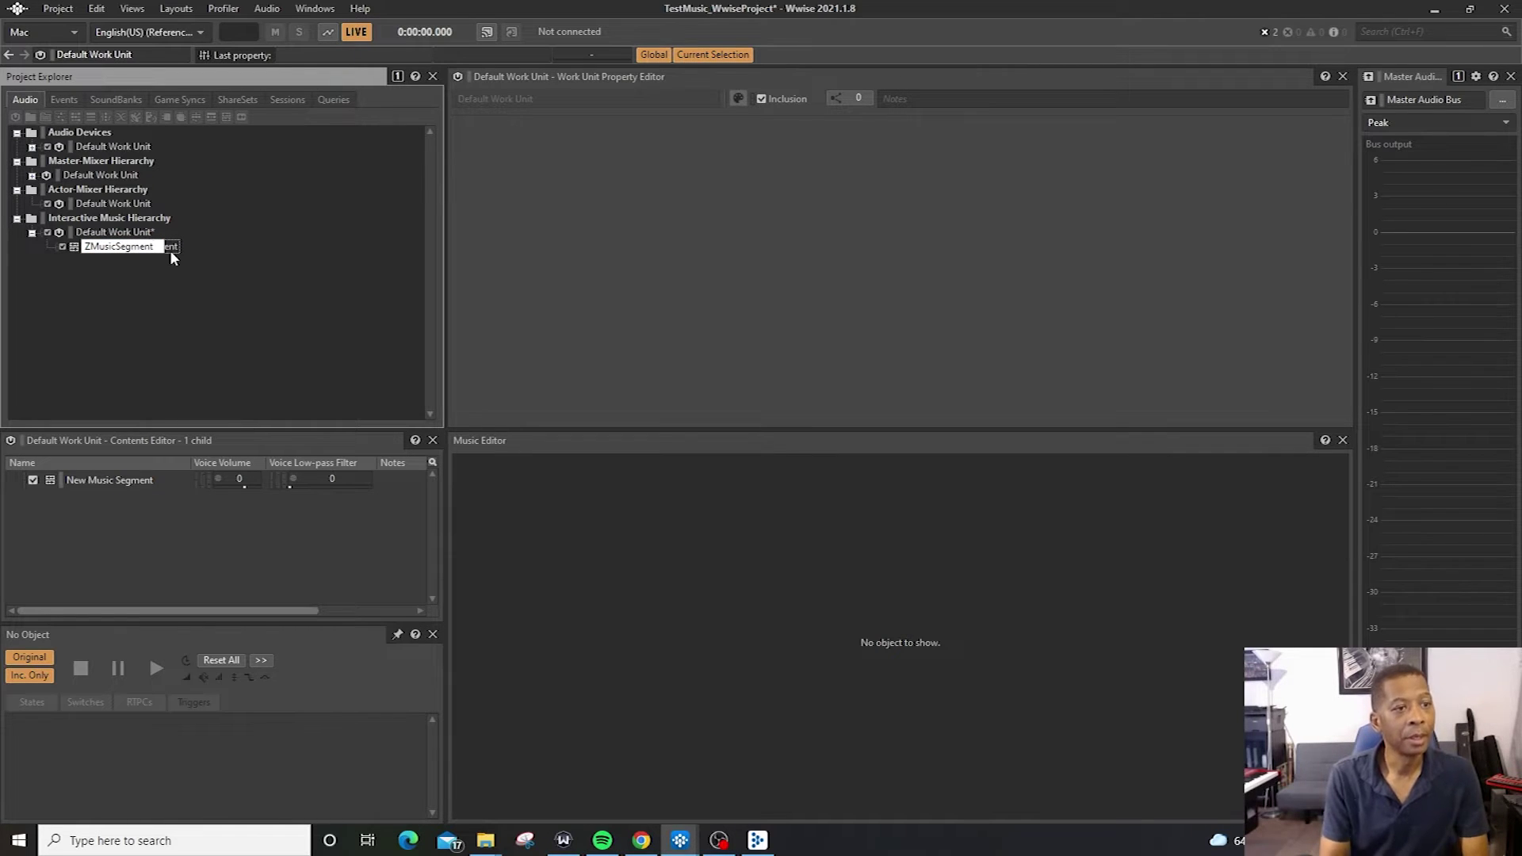
key(Return)
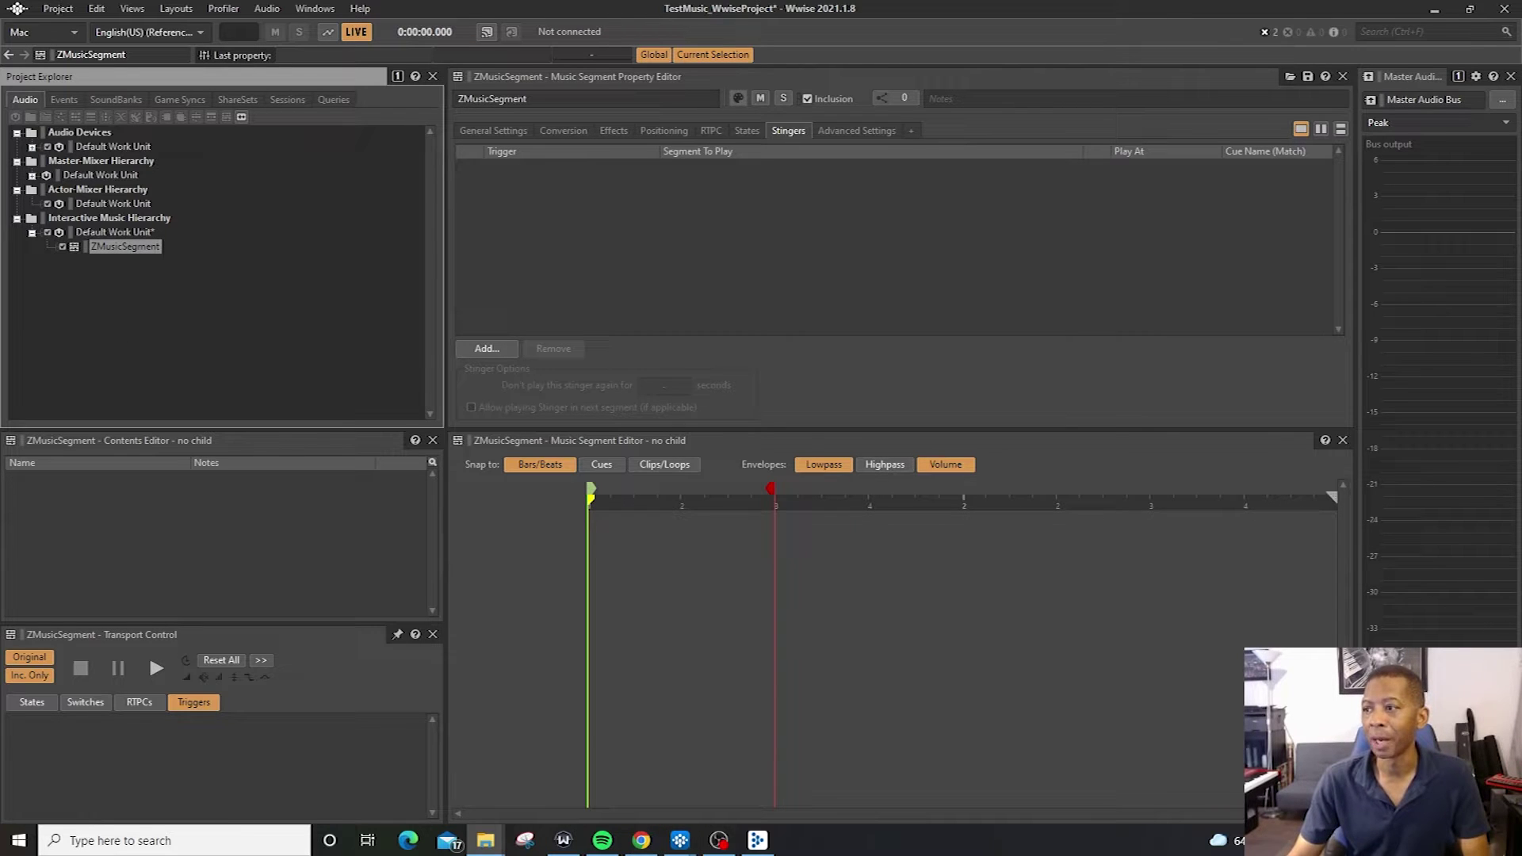
Select the four audio files in the Mixdown folder, then return to the Wwise project
click(485, 840)
drag(1249, 618, 1176, 497)
click(81, 84)
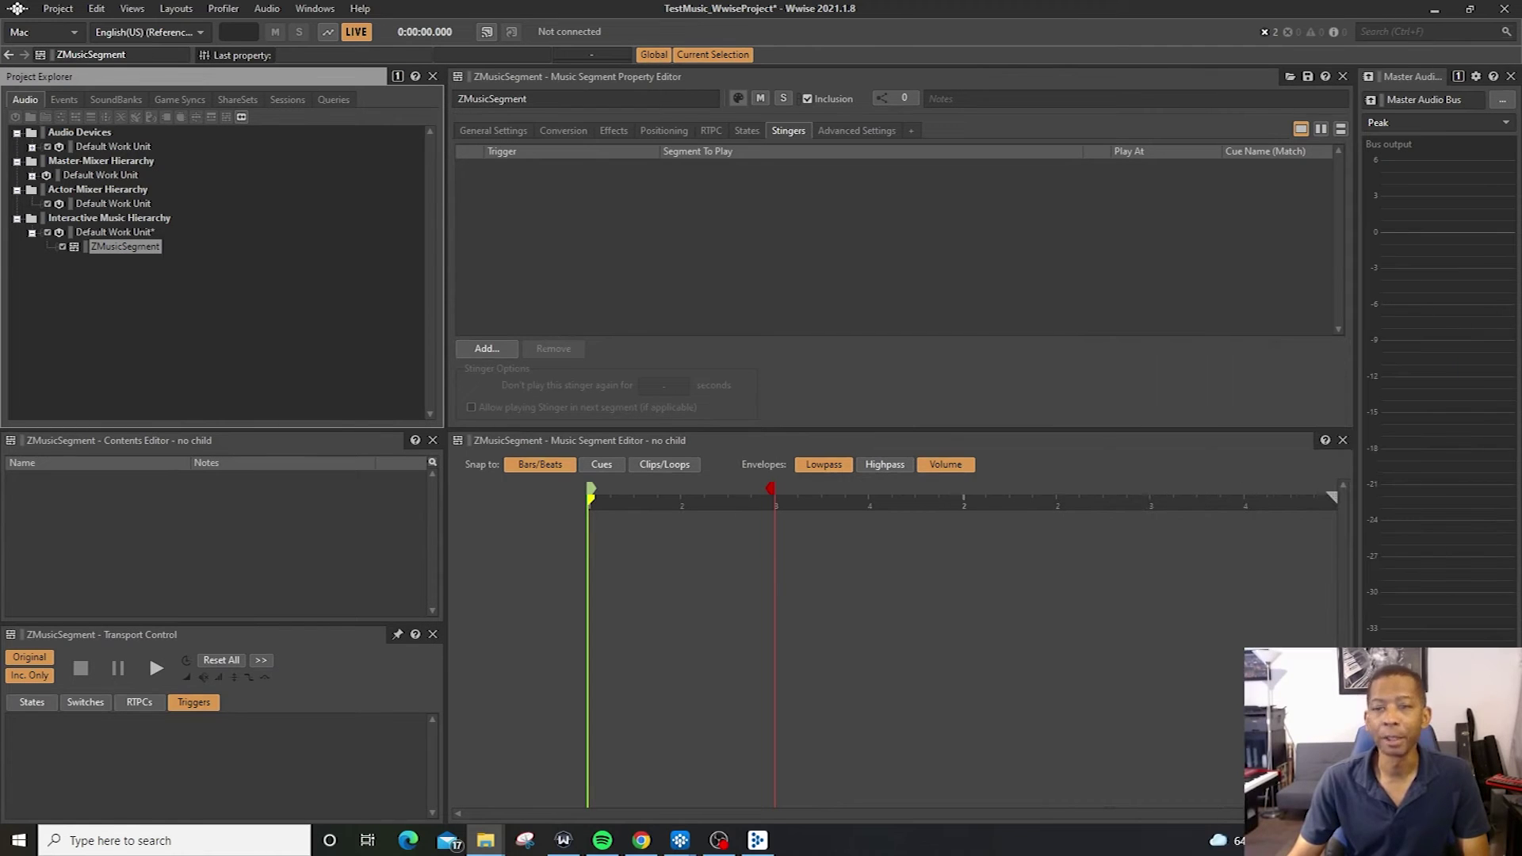
Import the four Mixdown WAV files into ZMusicSegment as music tracks, replacing the existing originals
right_click(108, 250)
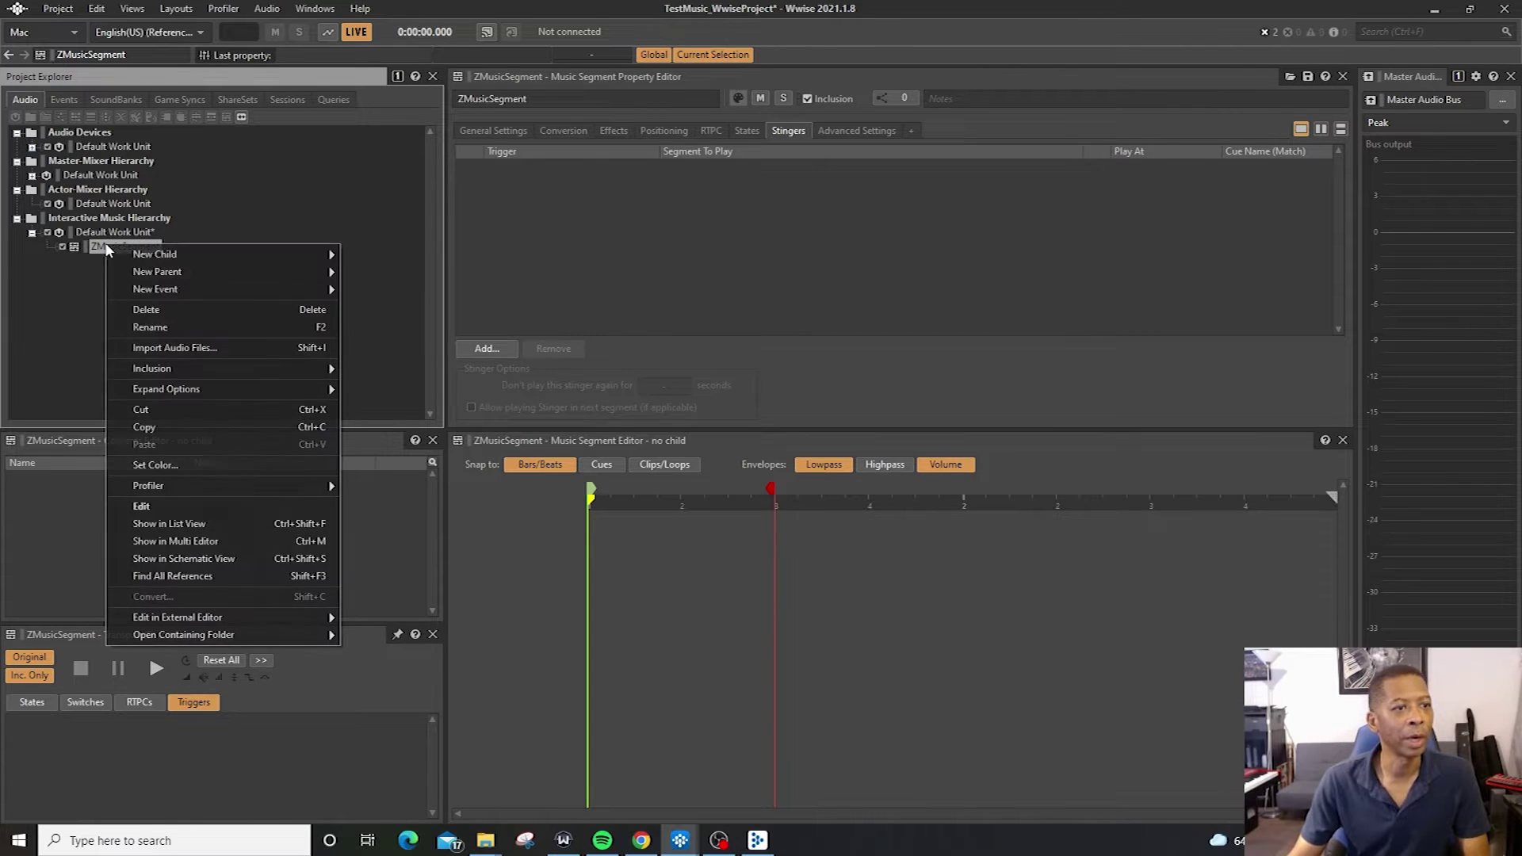
click(229, 348)
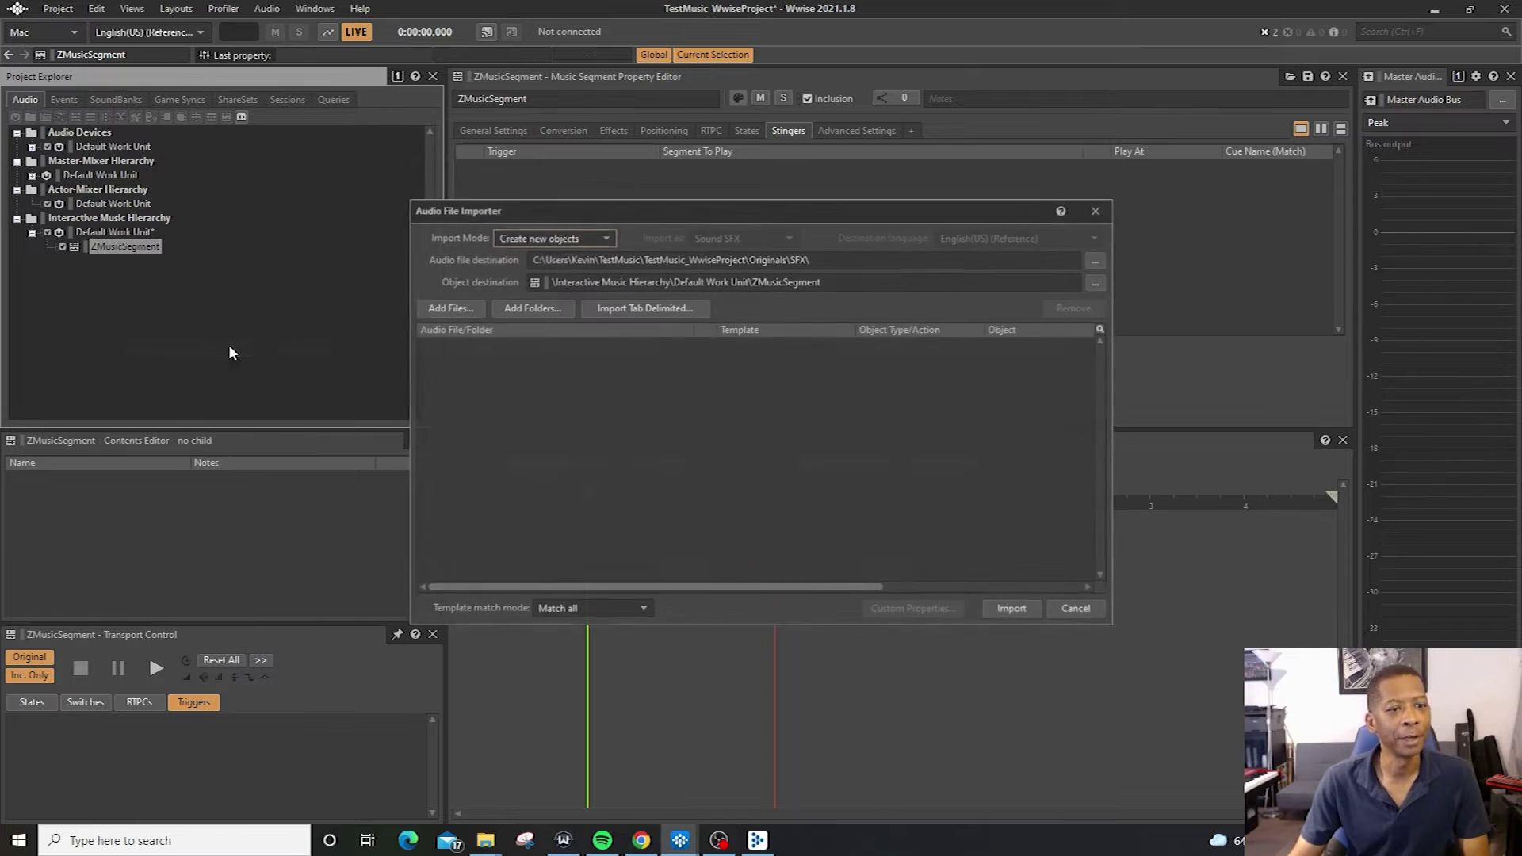
click(462, 310)
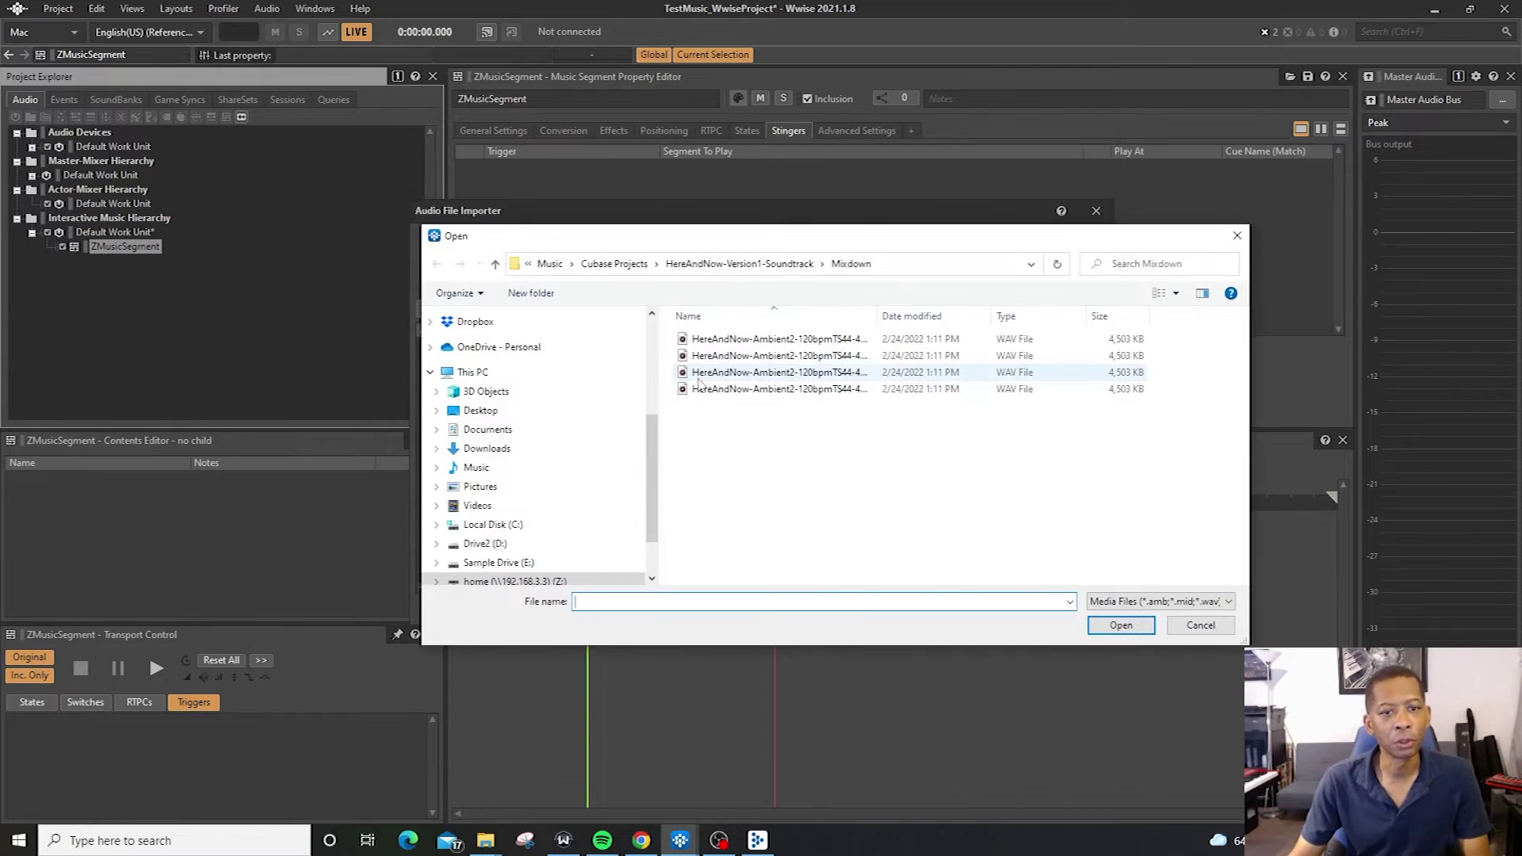
drag(766, 414, 759, 342)
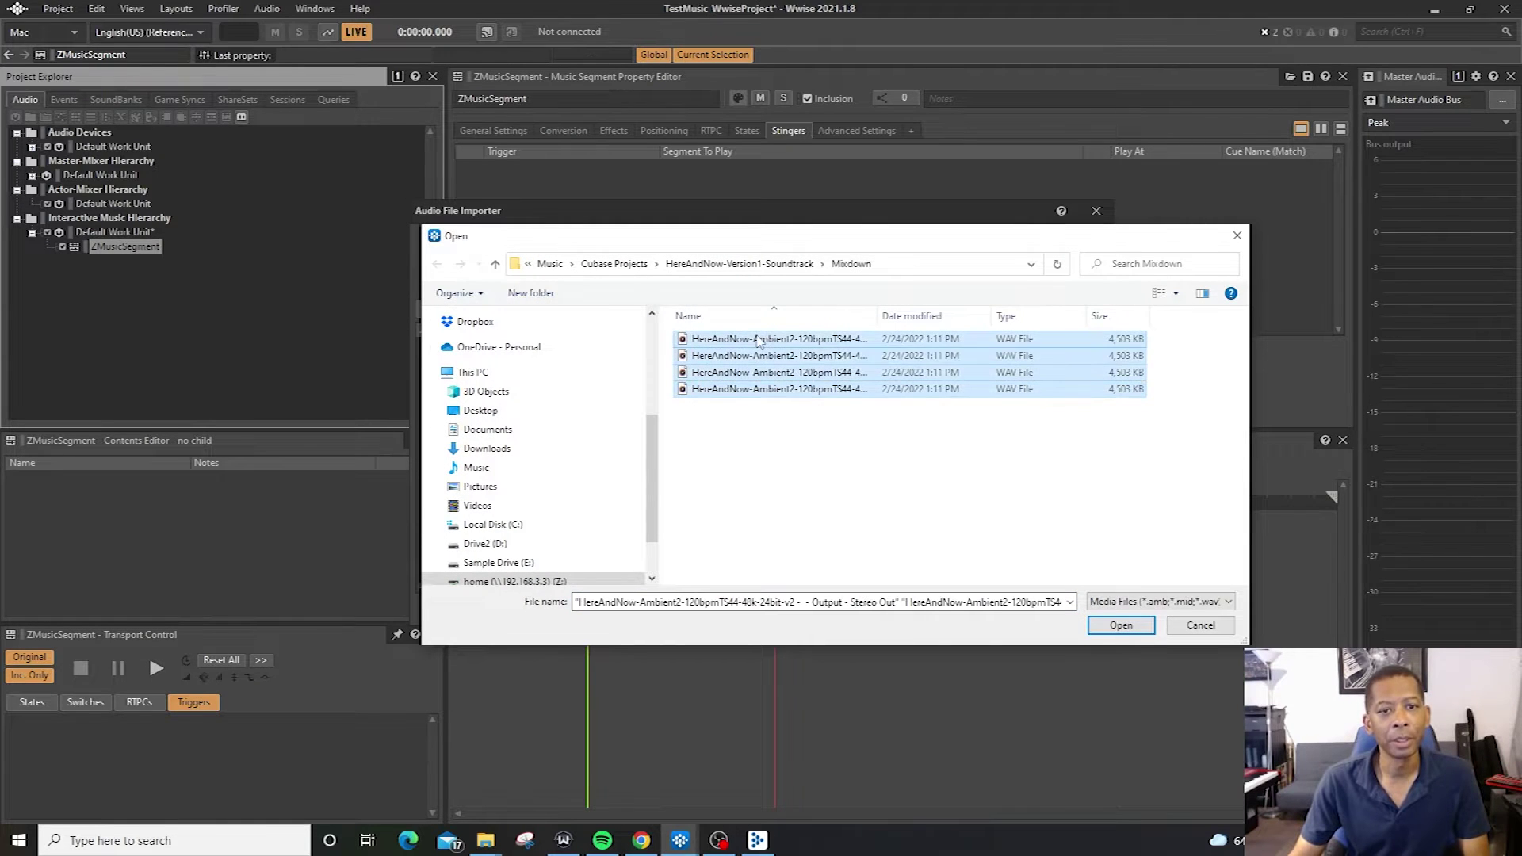
click(1120, 625)
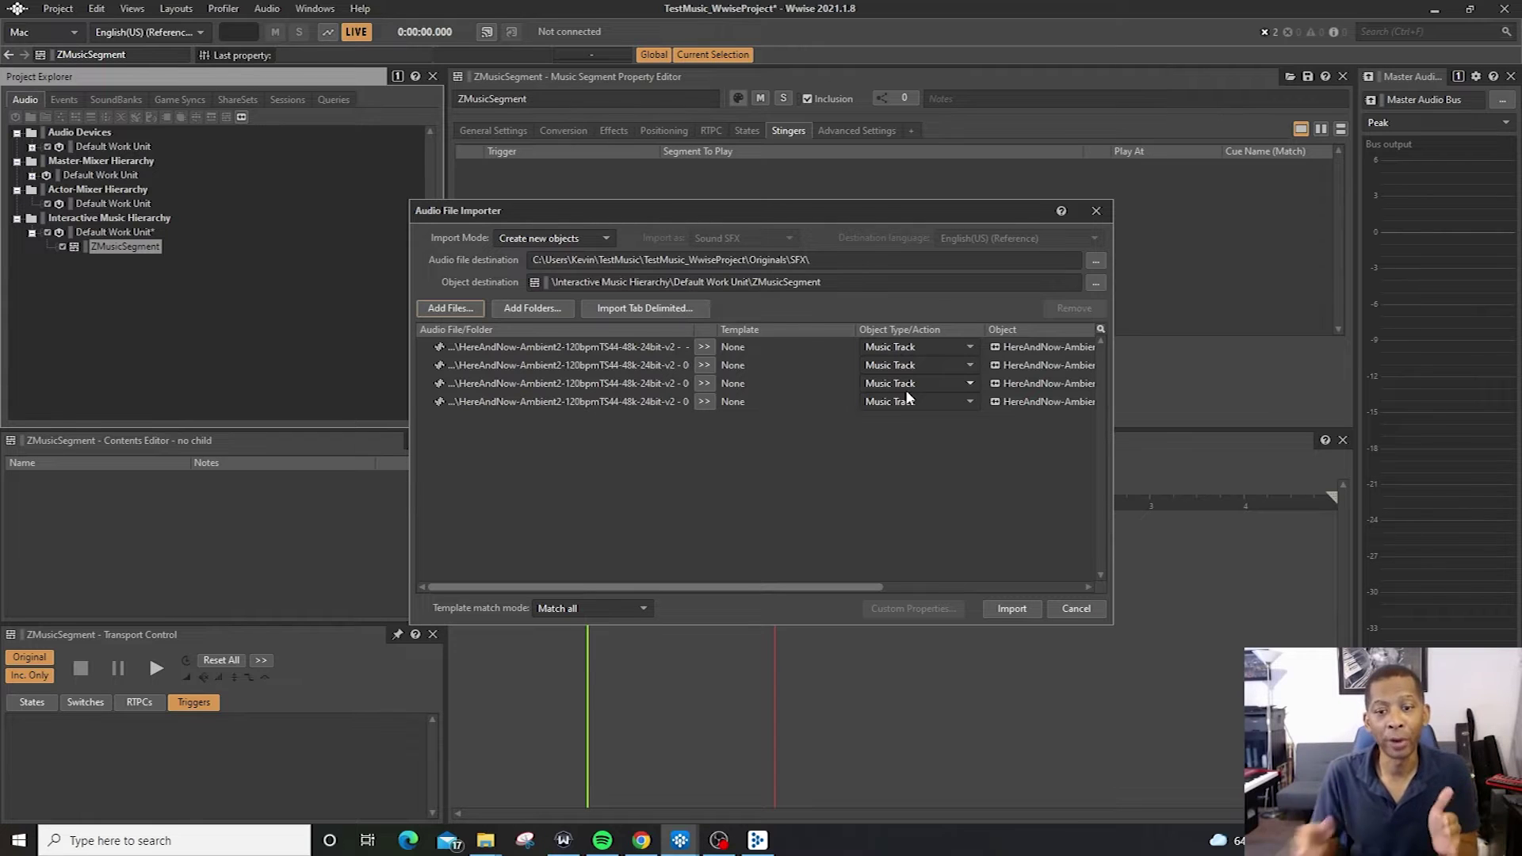
click(1011, 608)
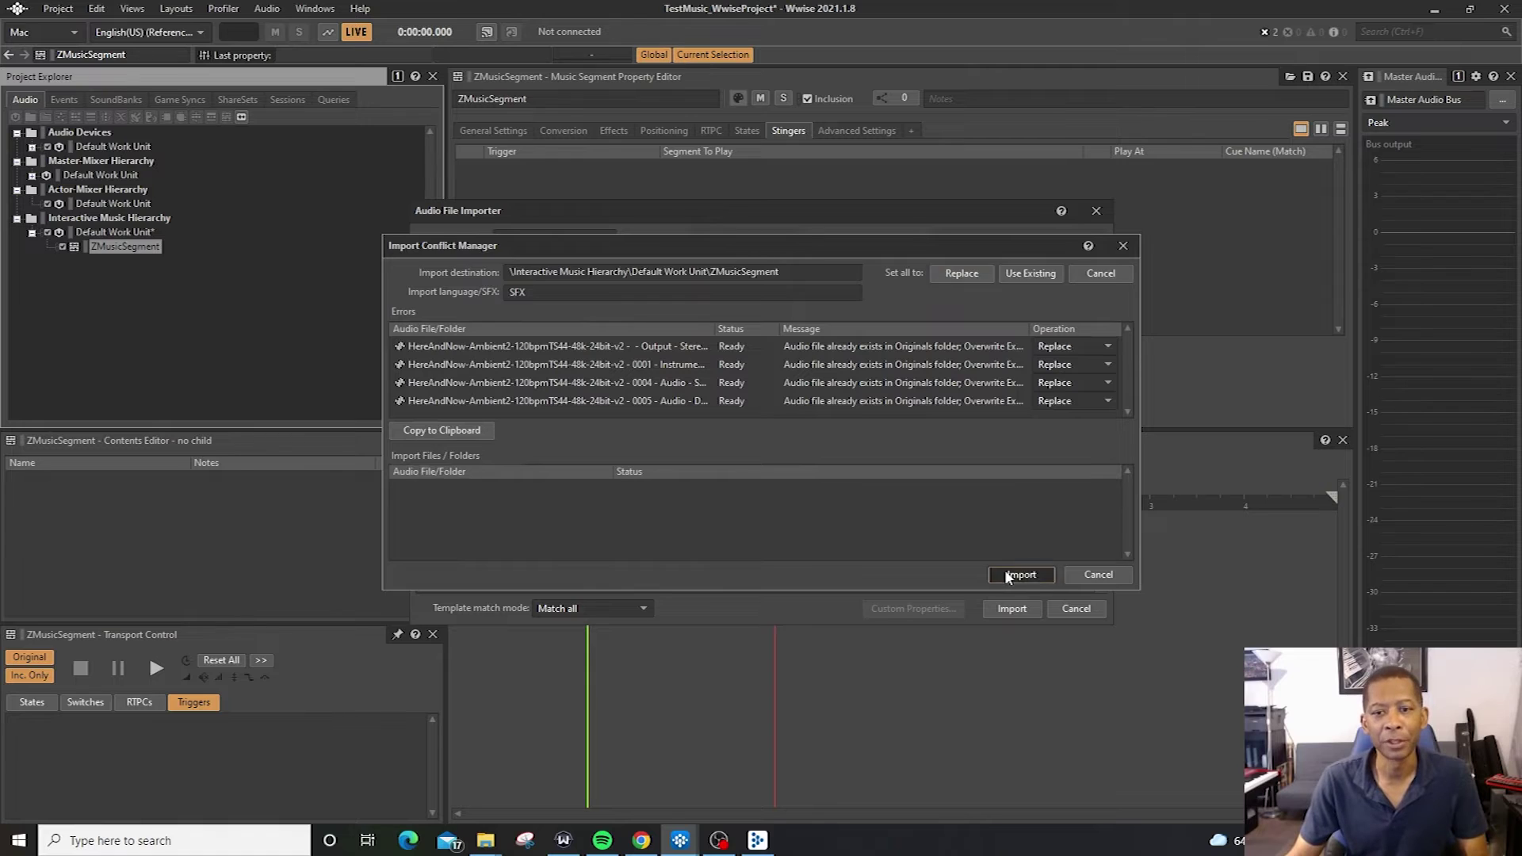
click(1006, 574)
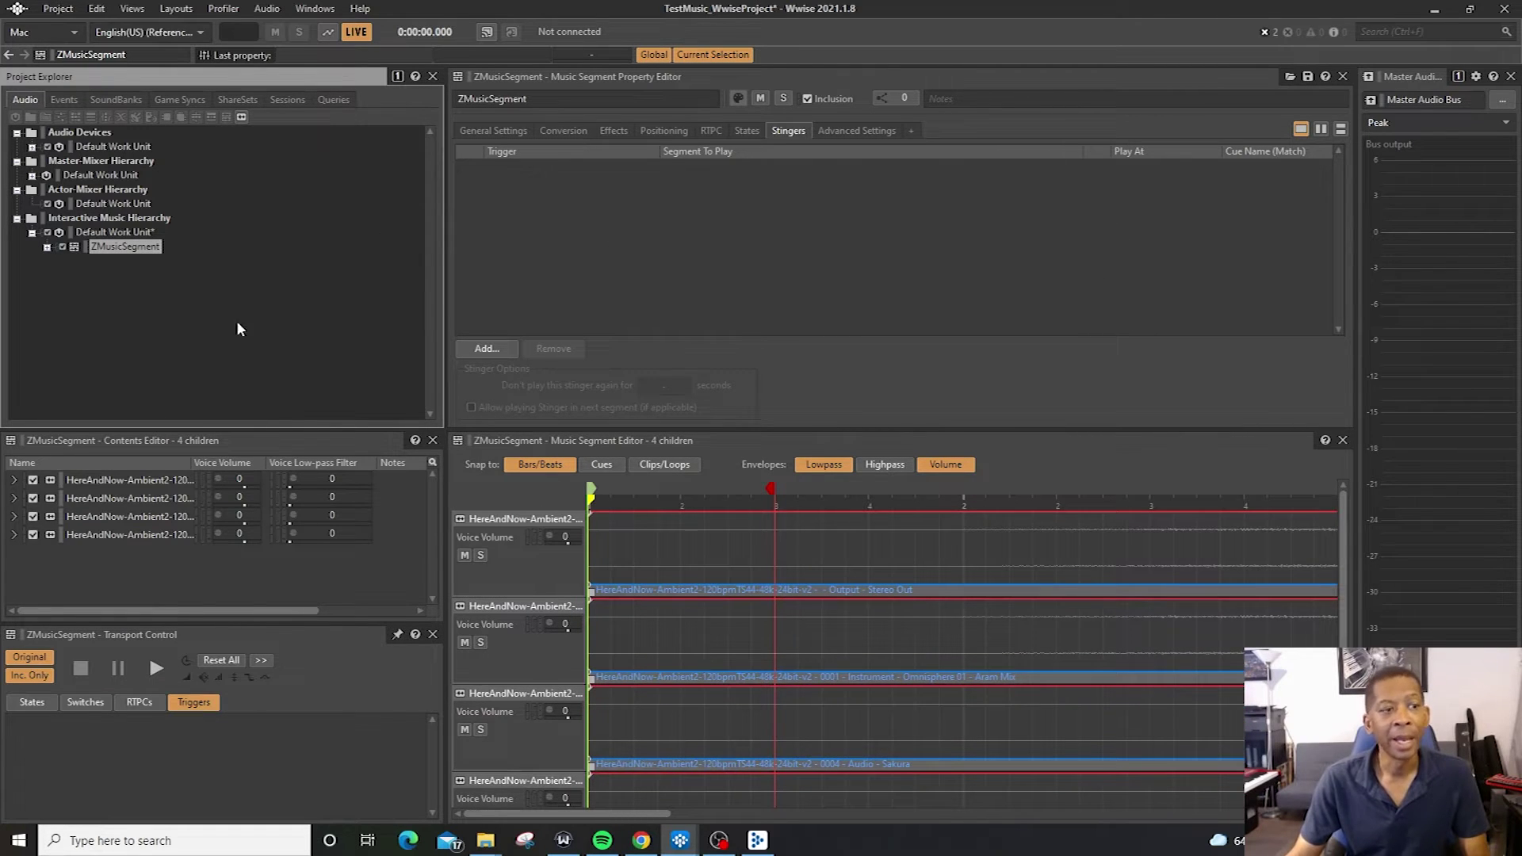
click(129, 234)
Import the four WAVs into the Default Work Unit as separate HereAndNow music segments, replacing originals
right_click(131, 235)
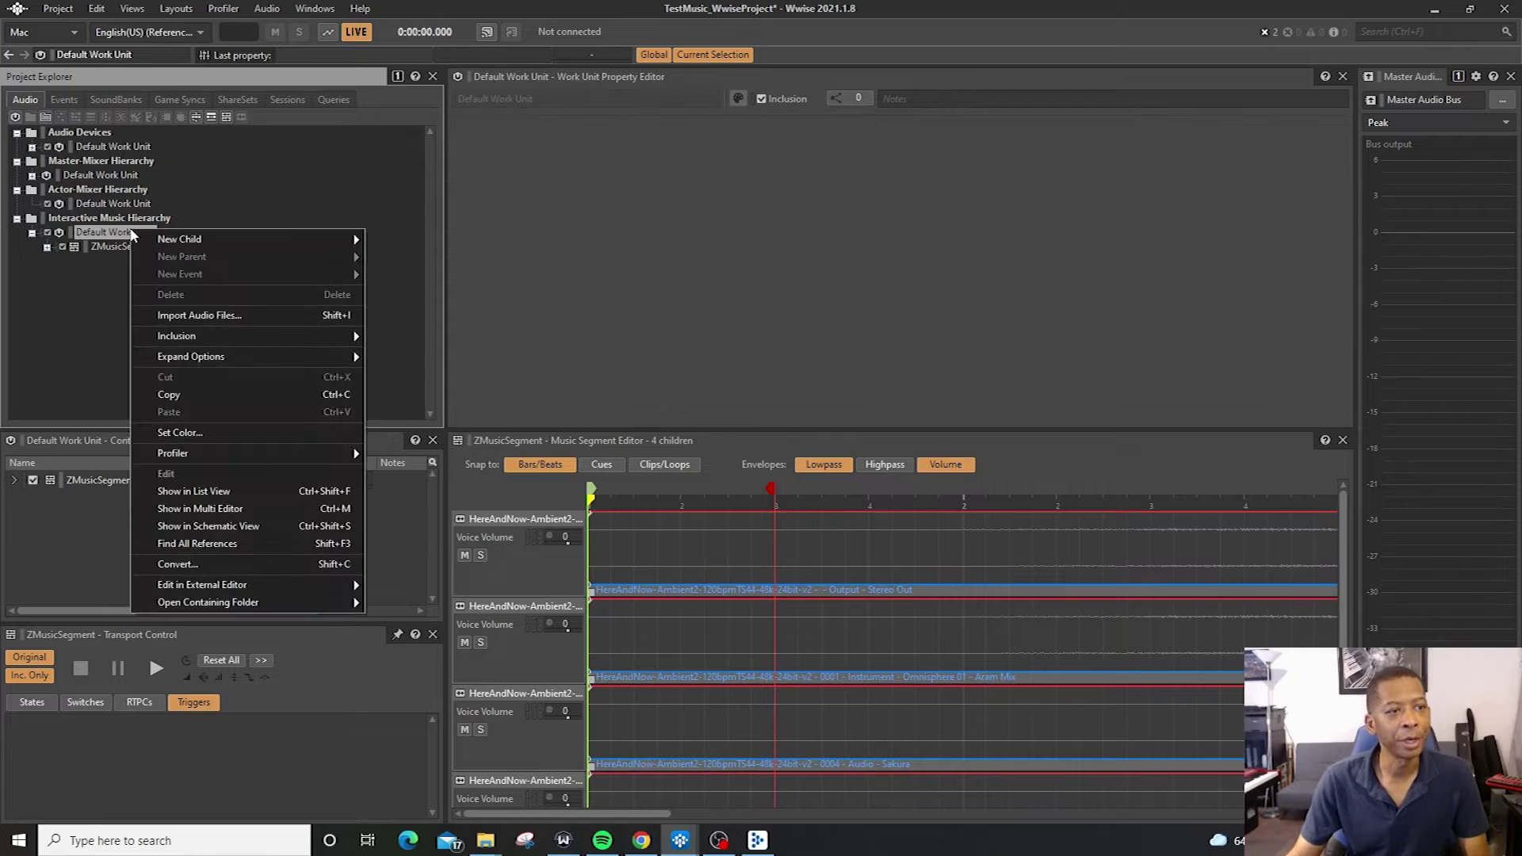
click(200, 315)
click(449, 308)
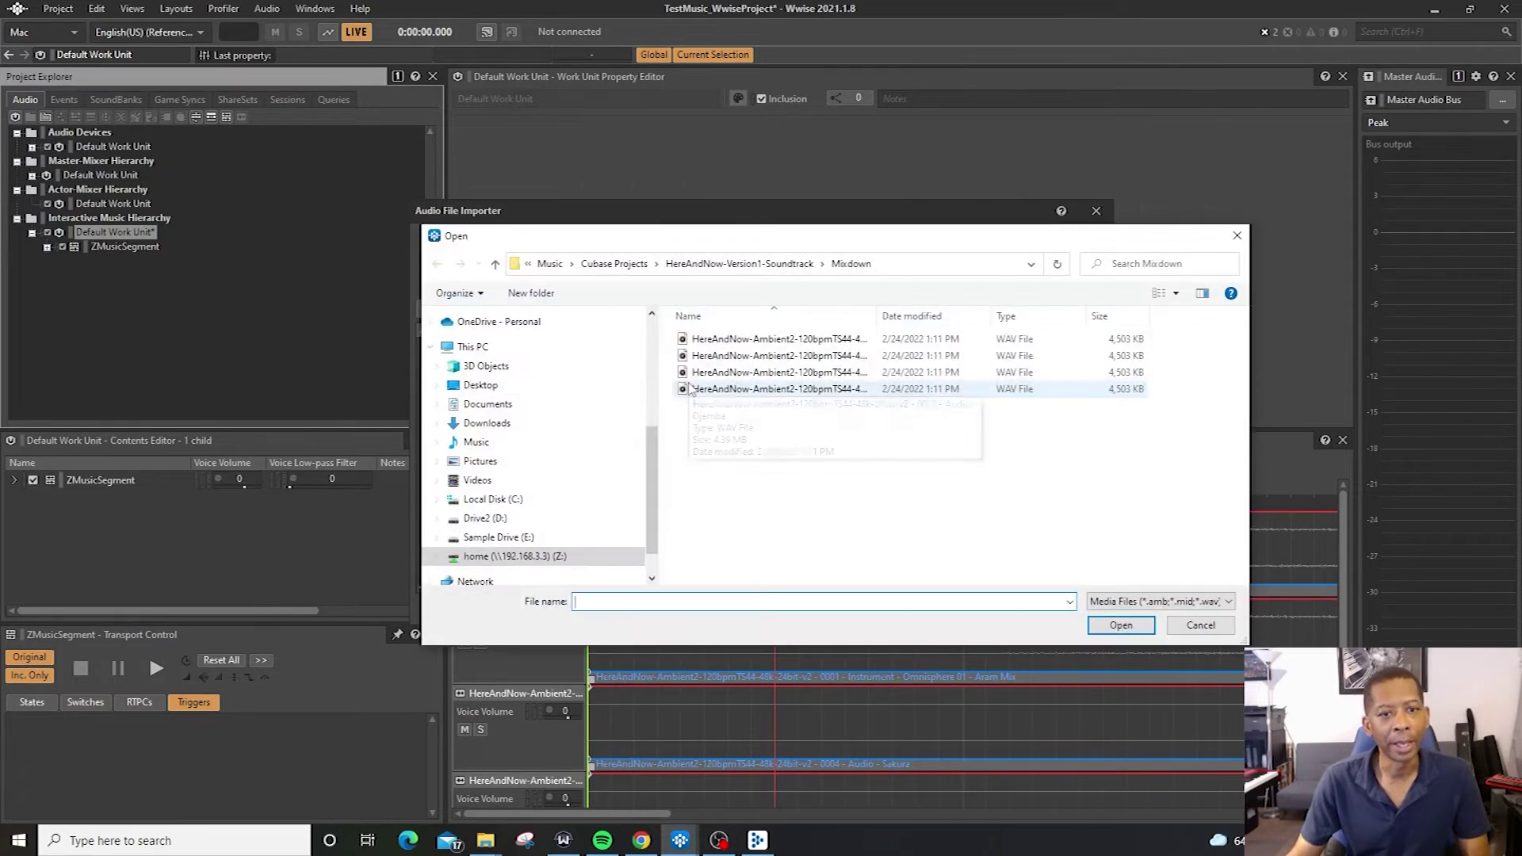
shift+click(706, 341)
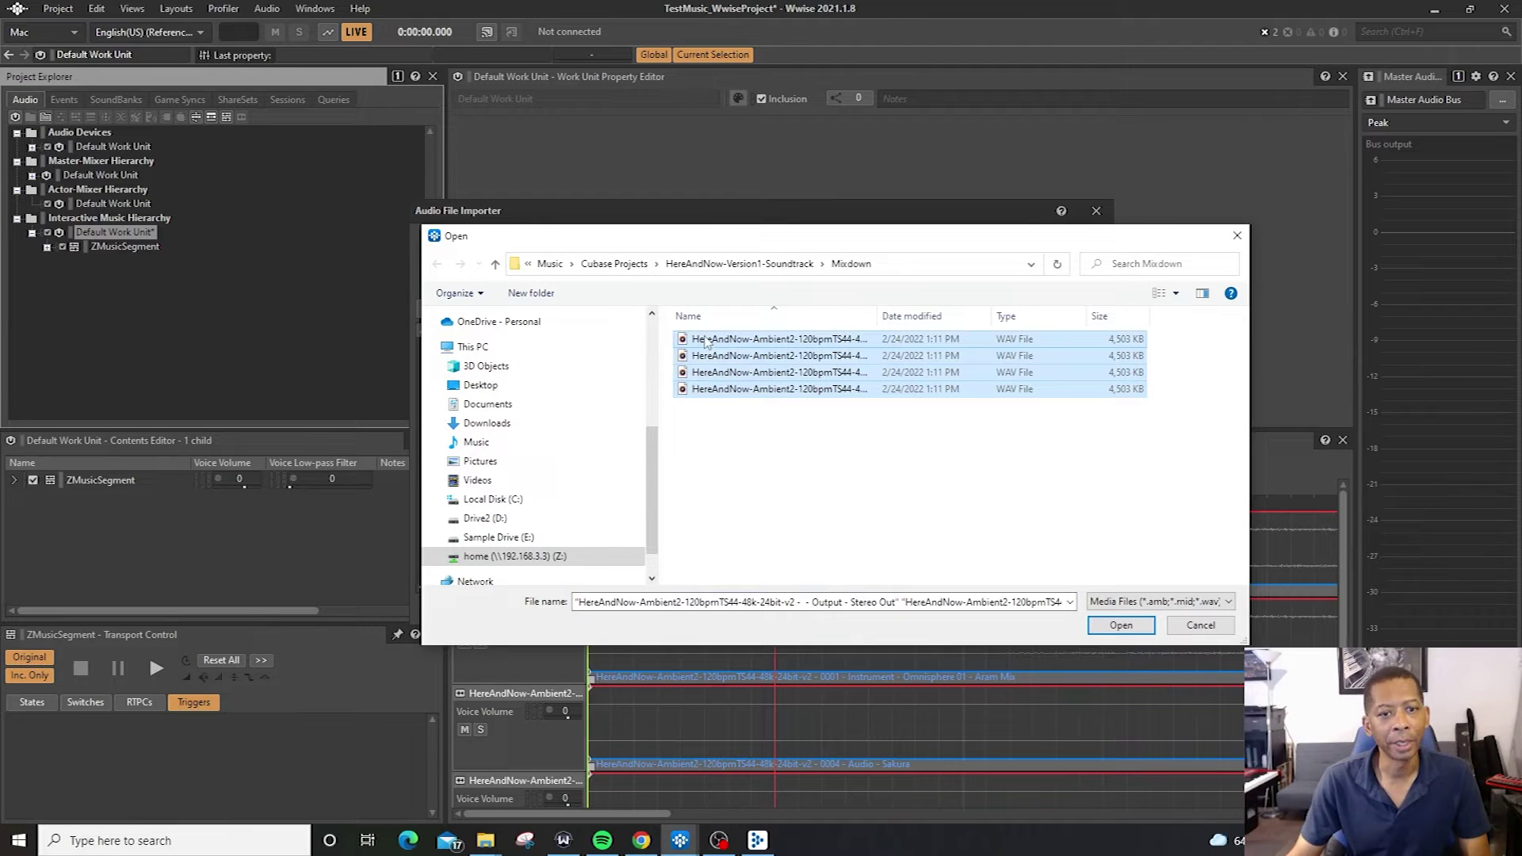
click(1119, 626)
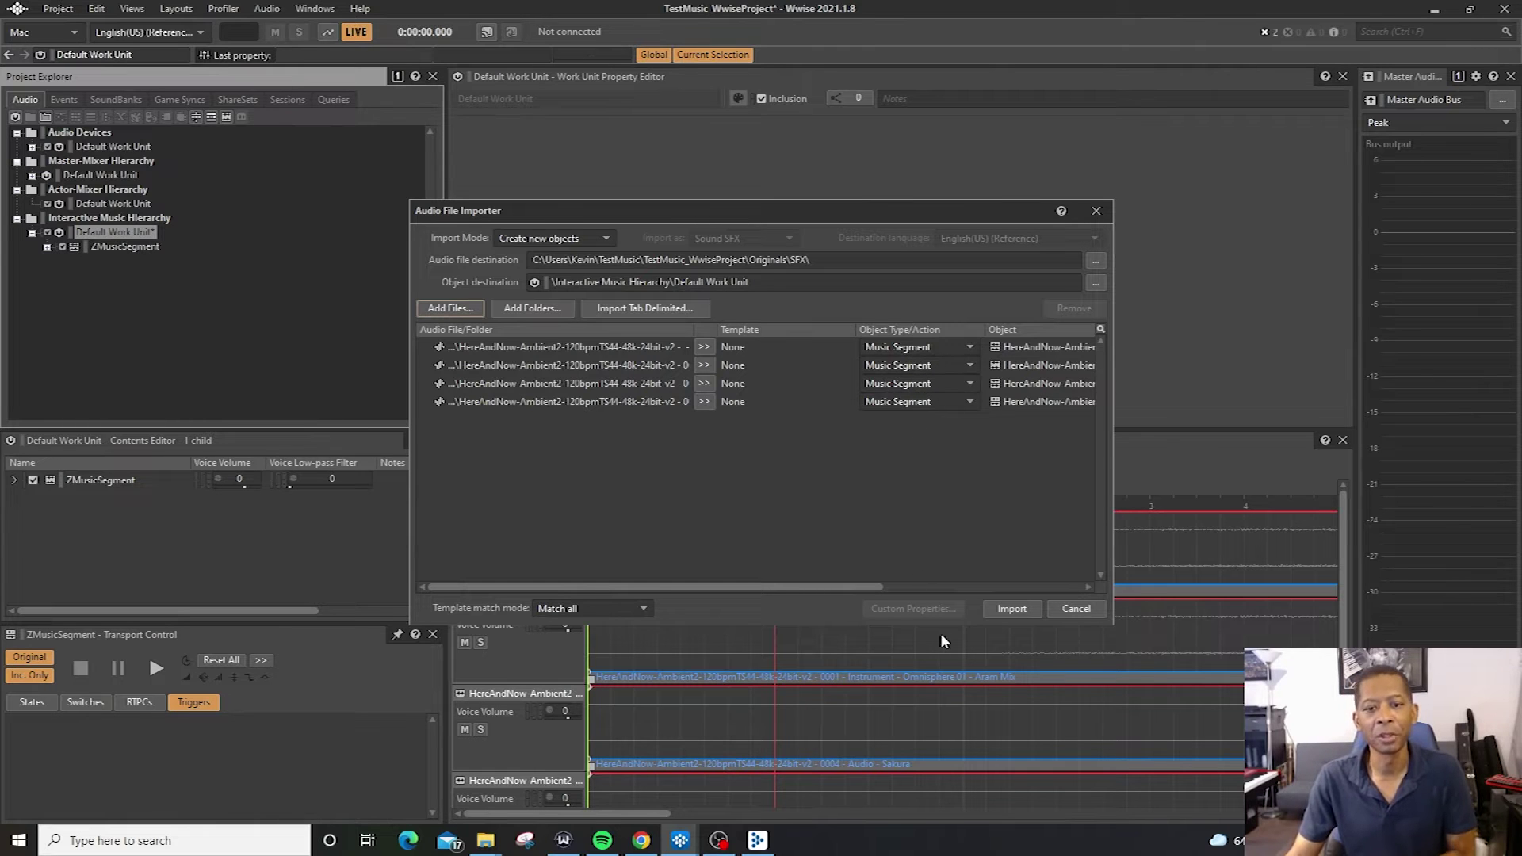
click(1005, 609)
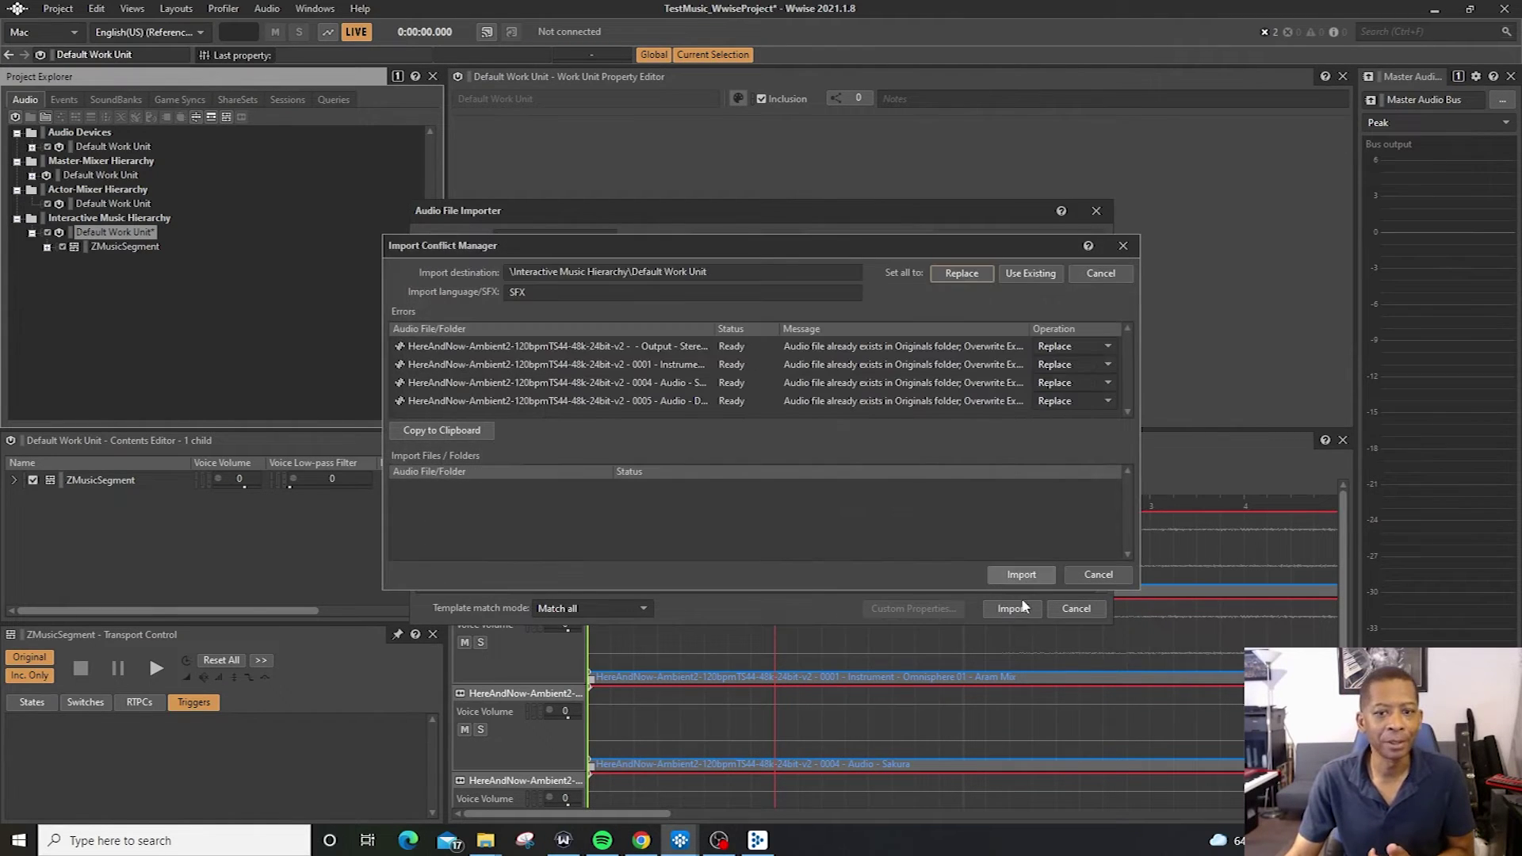
click(1020, 575)
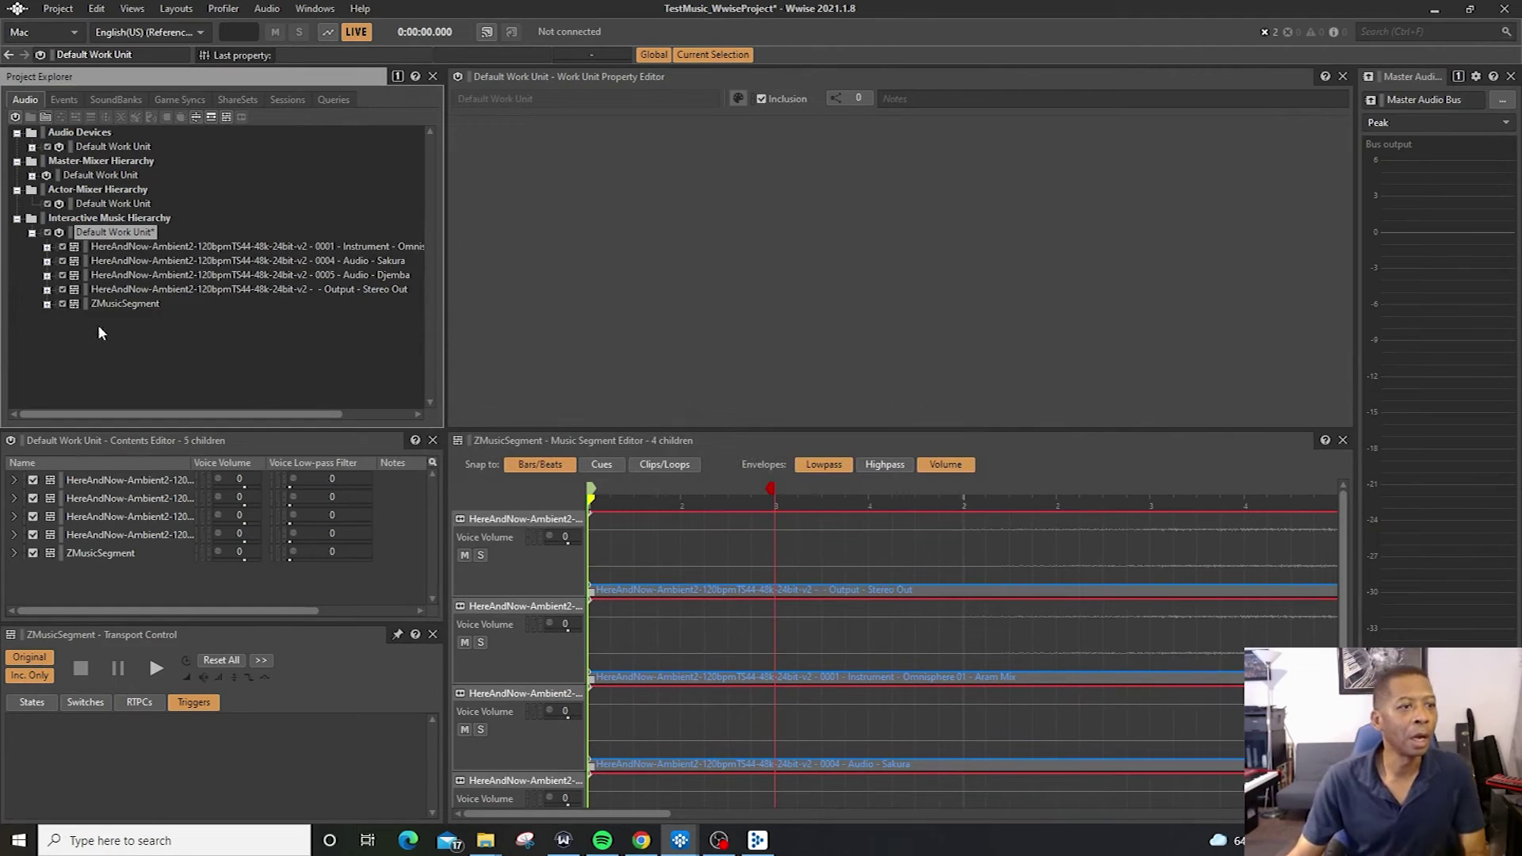
click(168, 248)
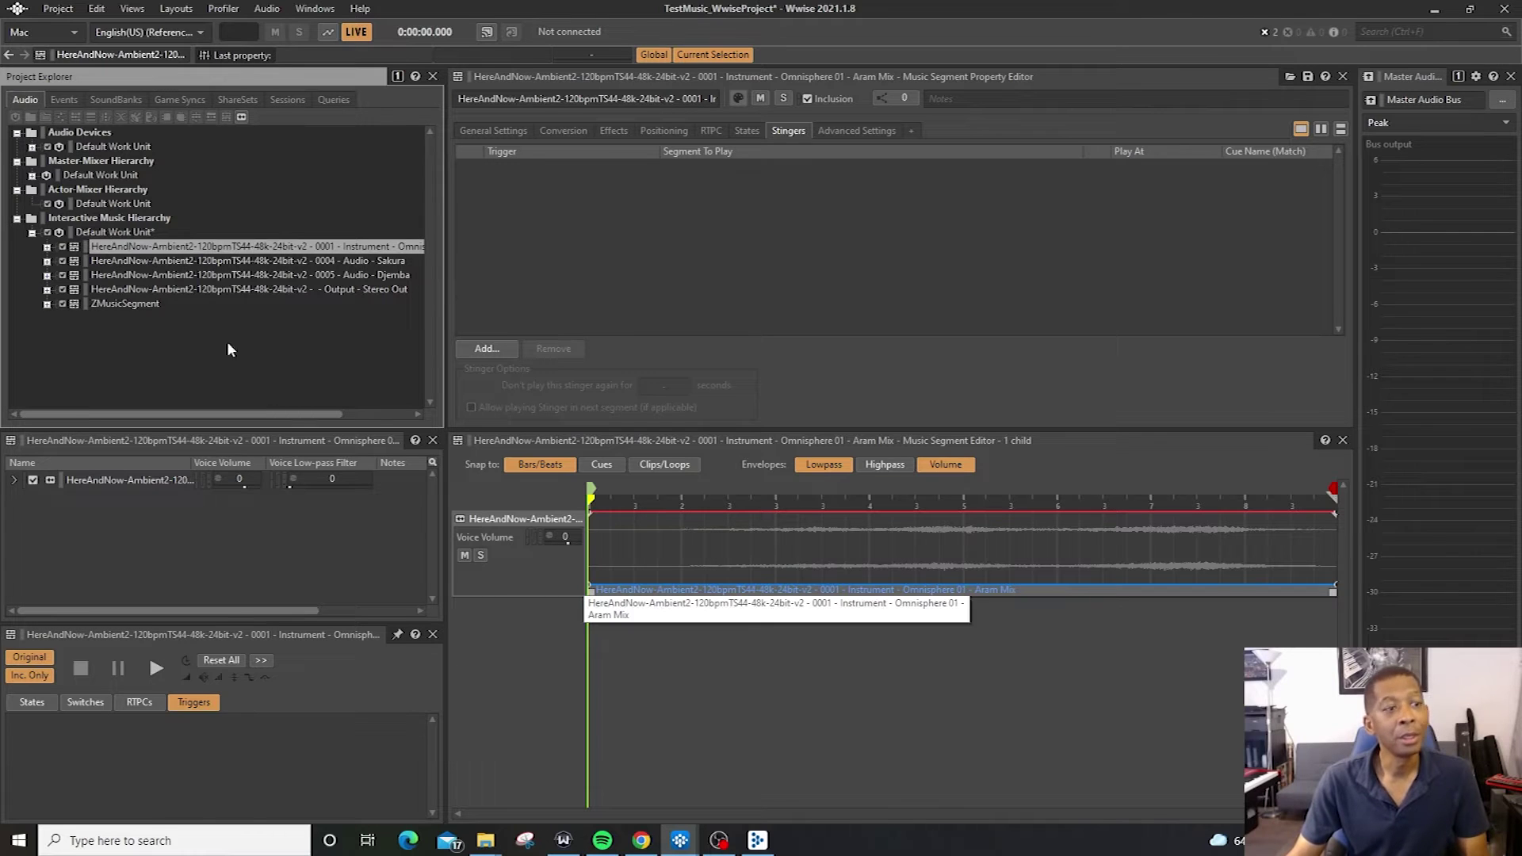
Expand the Omnisphere and Sakura segments and show the Sakura track's settings
click(47, 247)
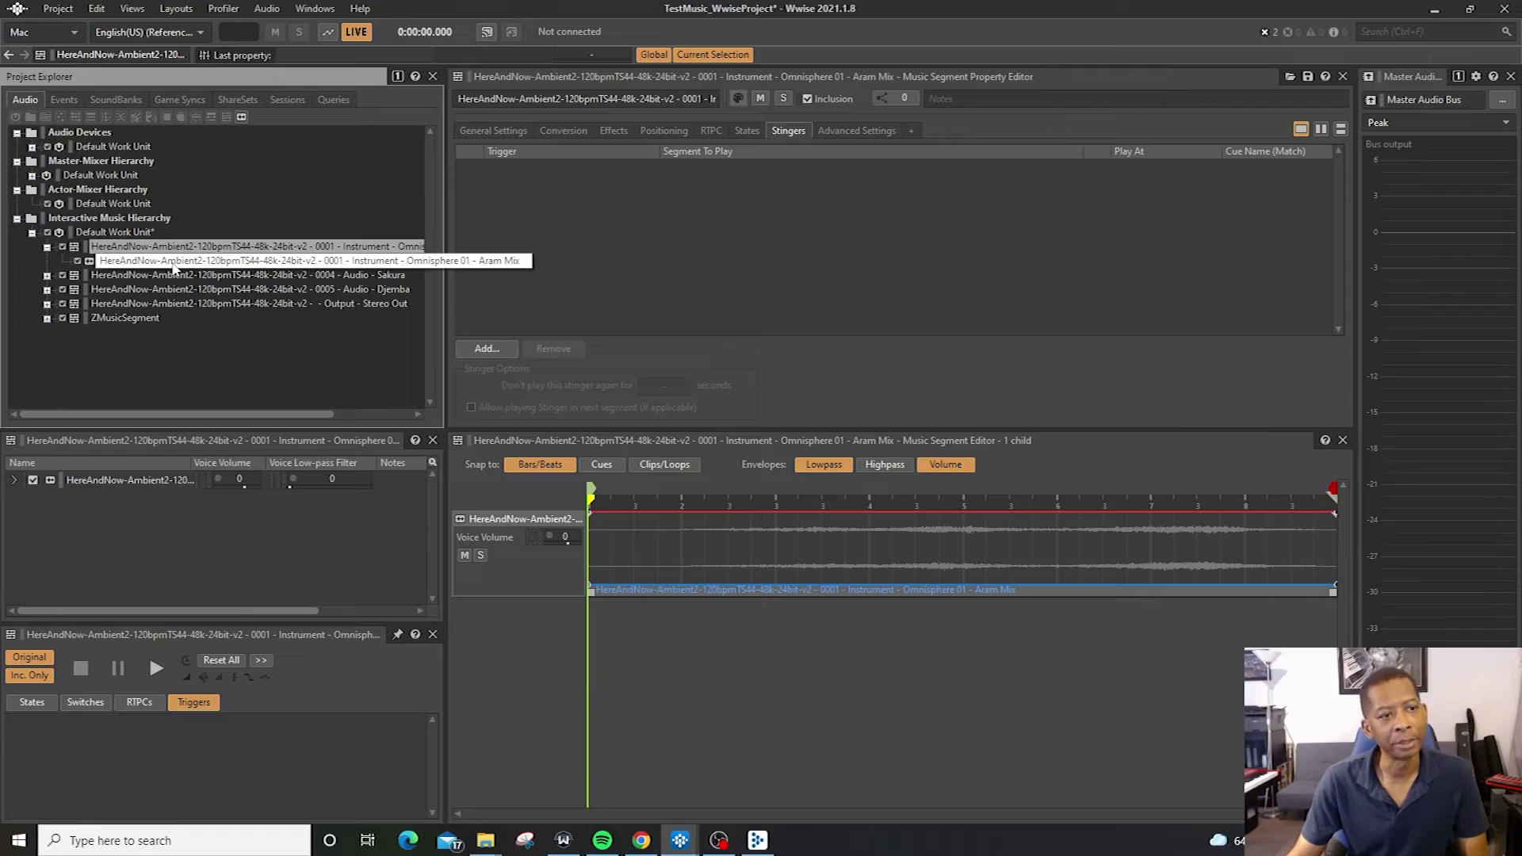
click(47, 275)
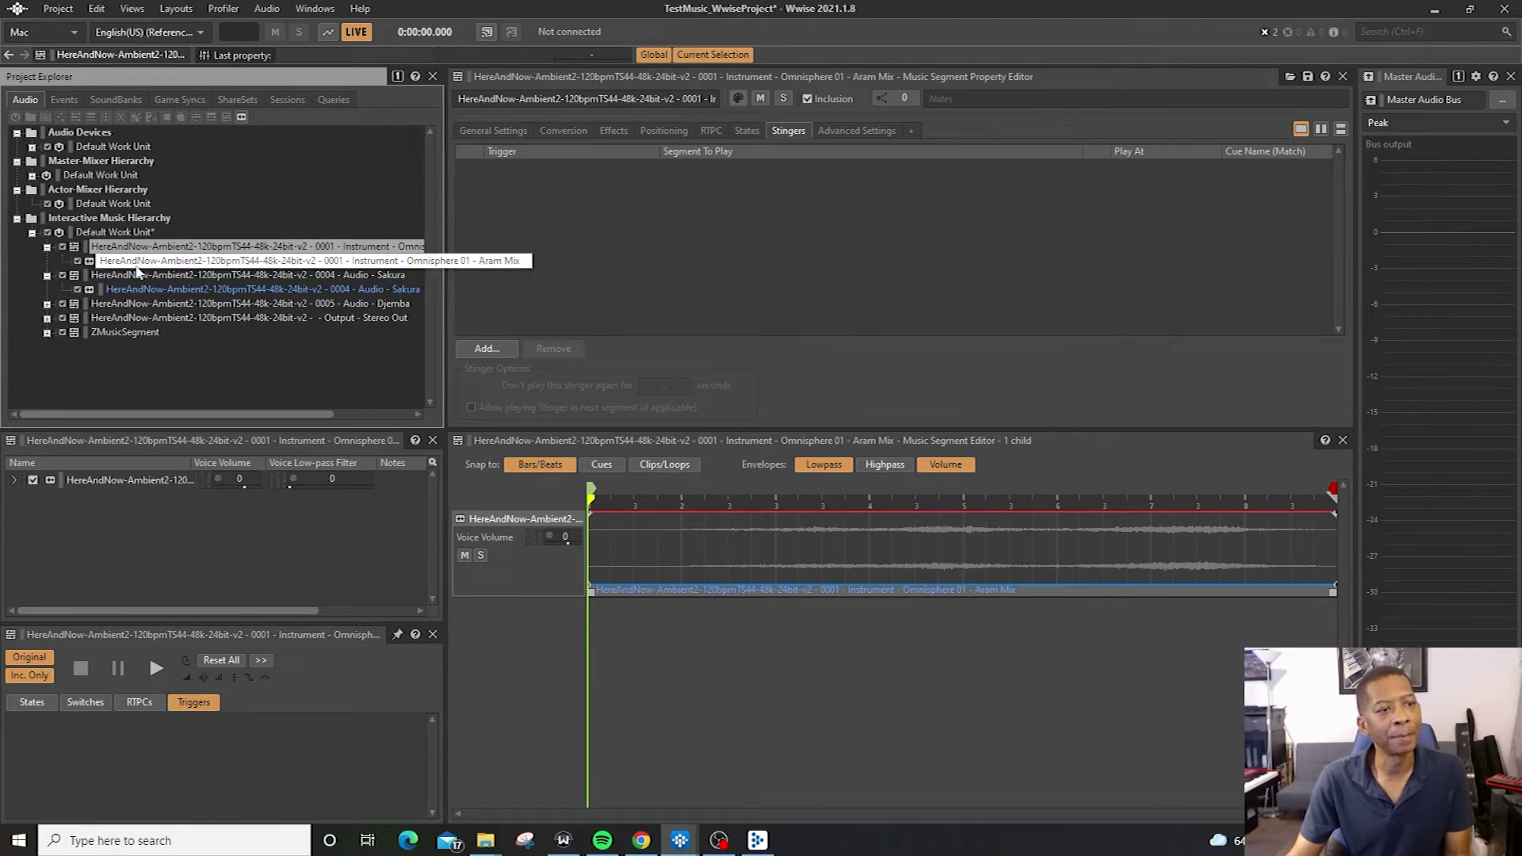
click(155, 290)
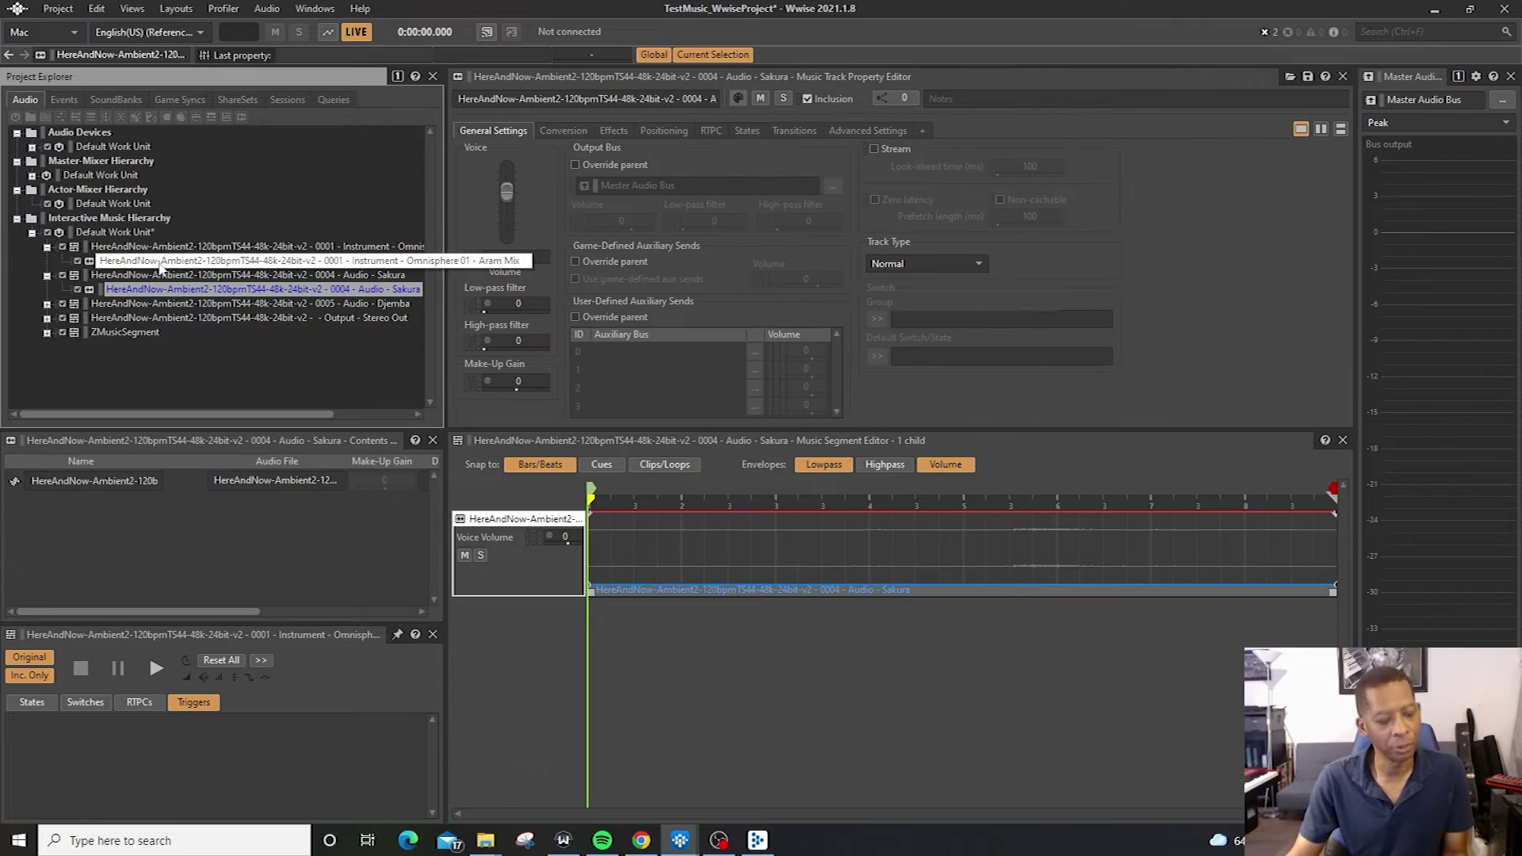
ctrl+click(159, 261)
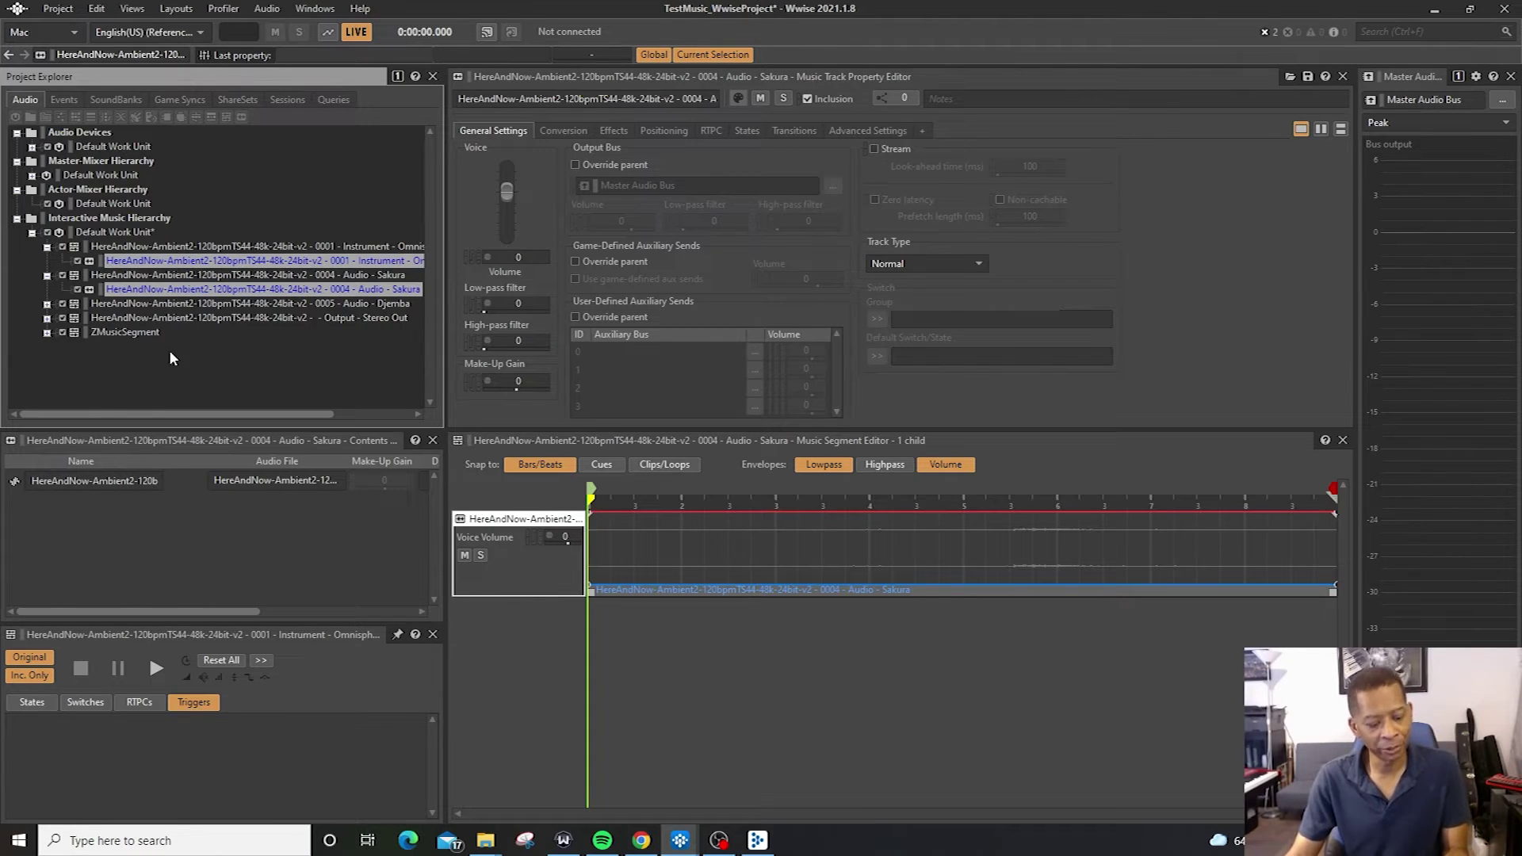
Remove the four standalone HereAndNow segments and view ZMusicSegment's four ambient tracks
key(ctrl+z)
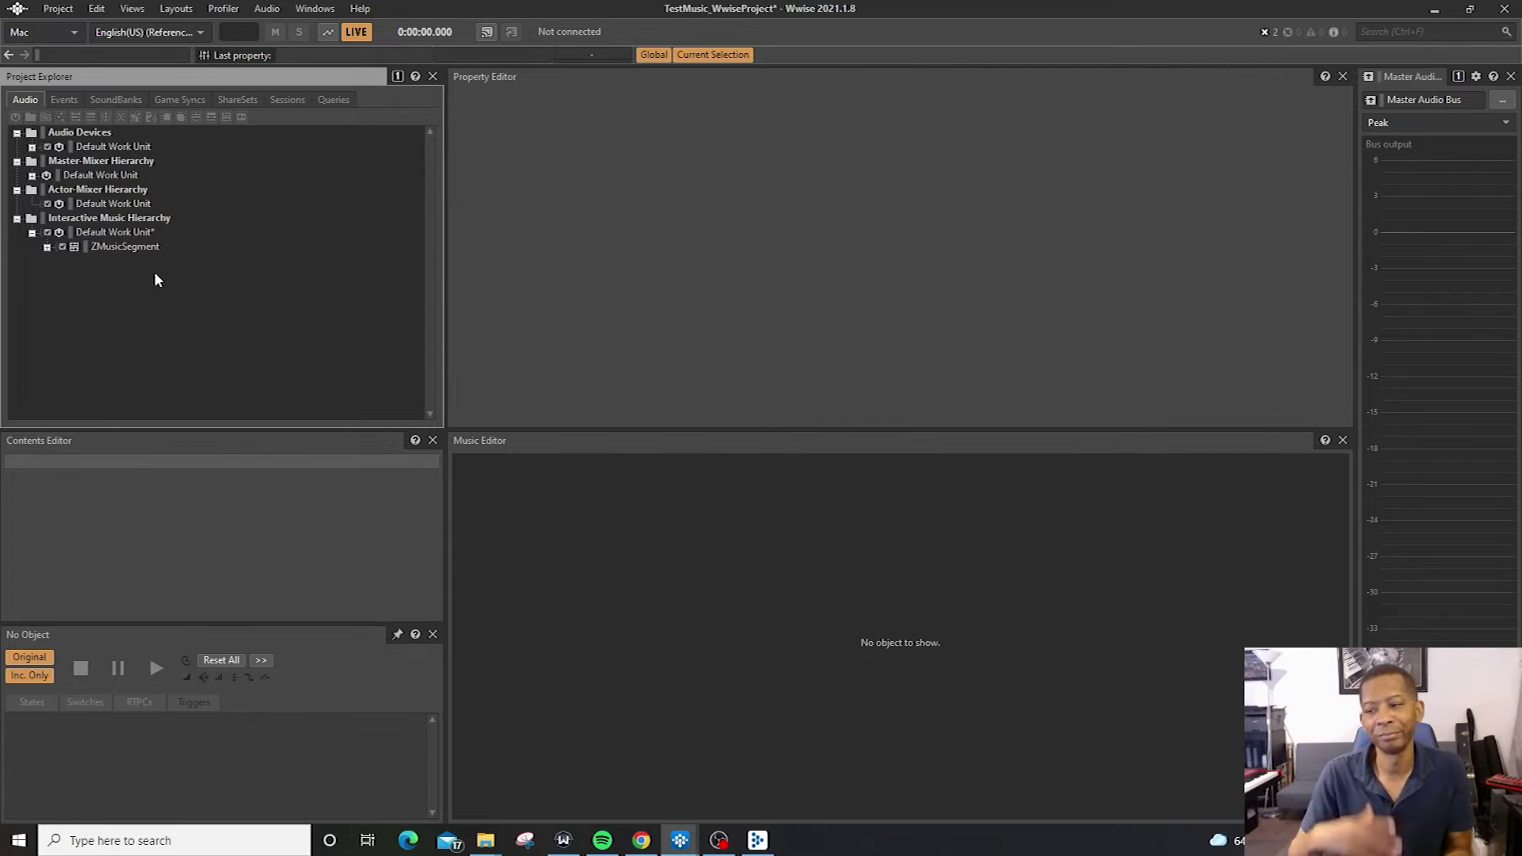
click(80, 232)
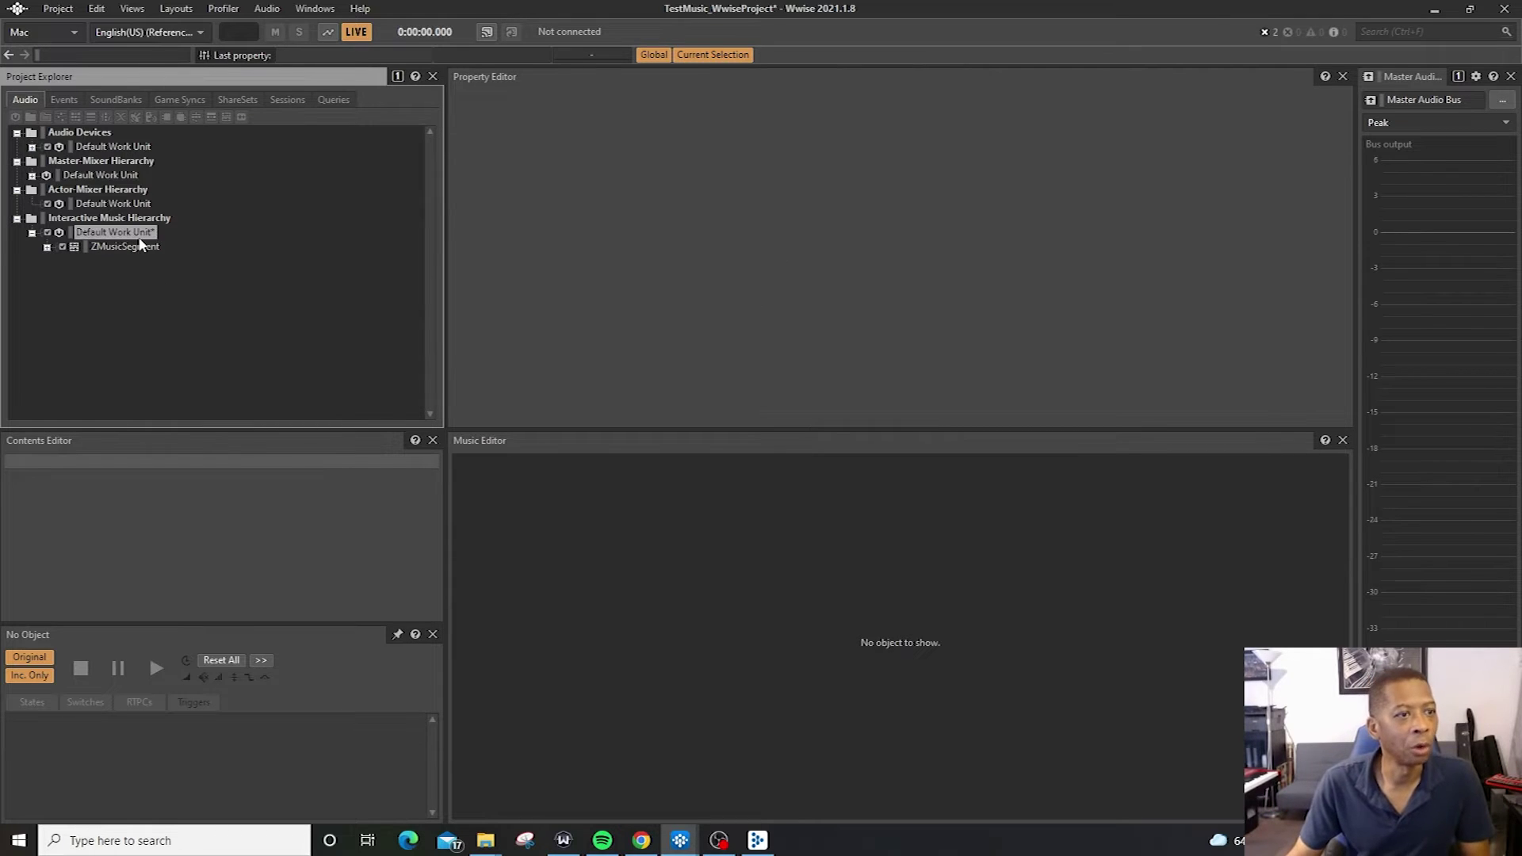
click(131, 247)
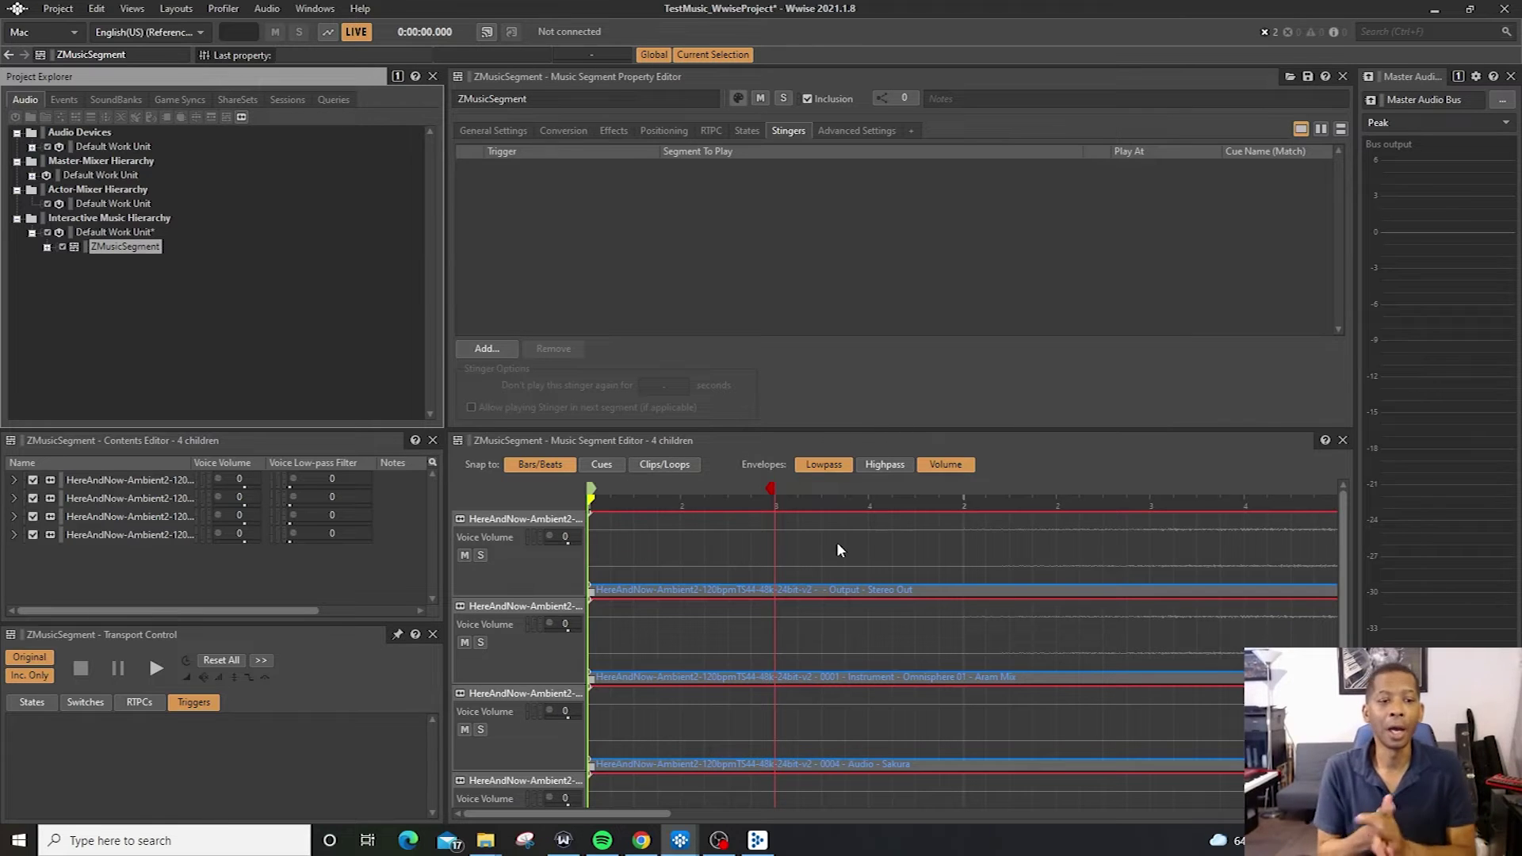
scroll(751, 559, down, 1)
scroll(754, 571, down, 1)
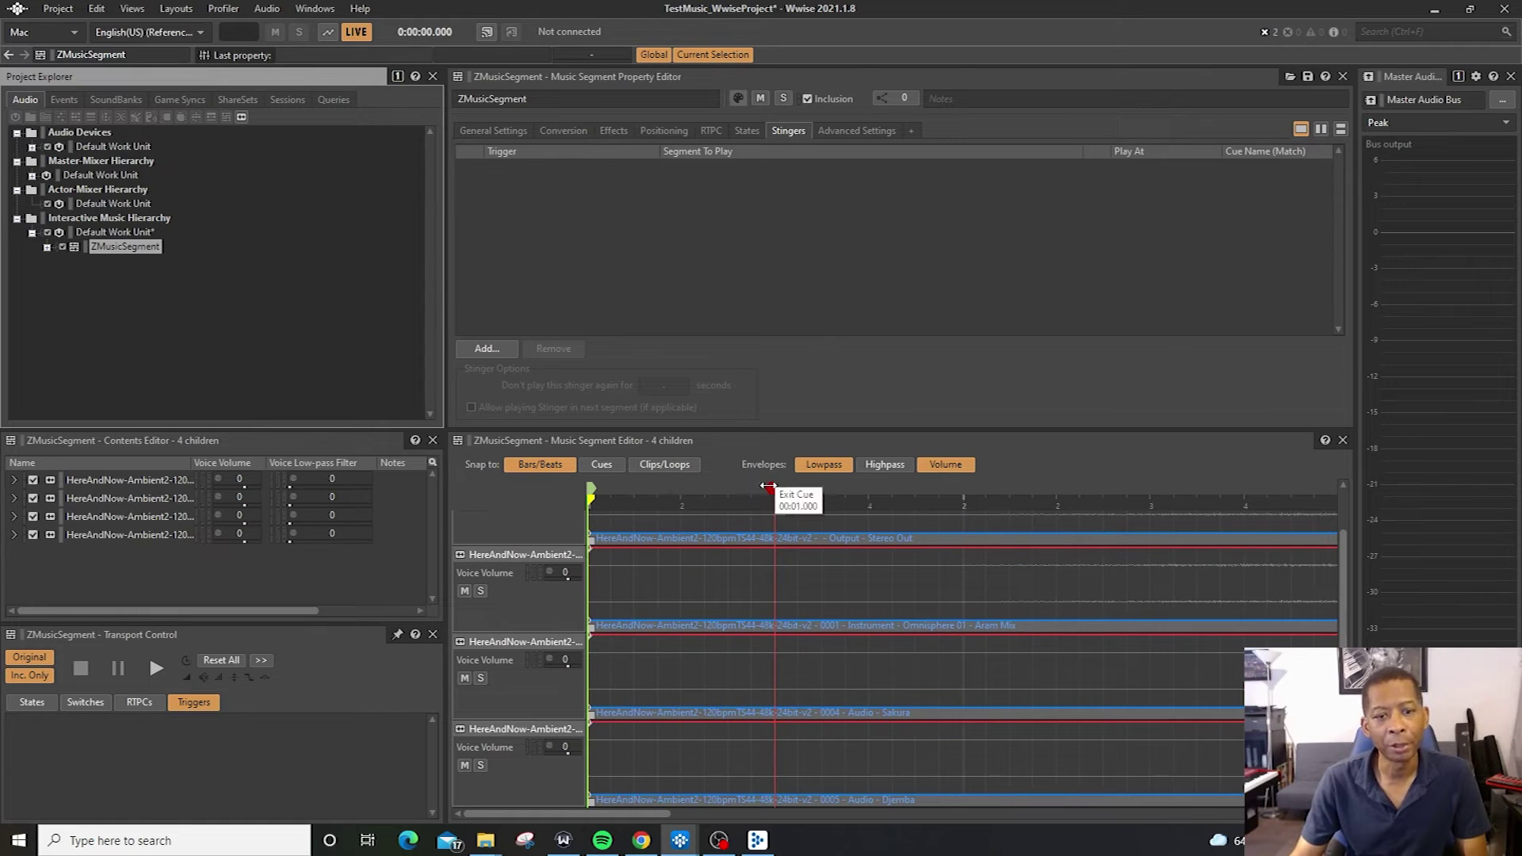
Drag ZMusicSegment's exit cue later, keeping the entry cue at the timeline start
mouse_move(767, 492)
mouse_down()
mouse_move(1036, 494)
mouse_move(1039, 513)
mouse_move(1239, 508)
mouse_up()
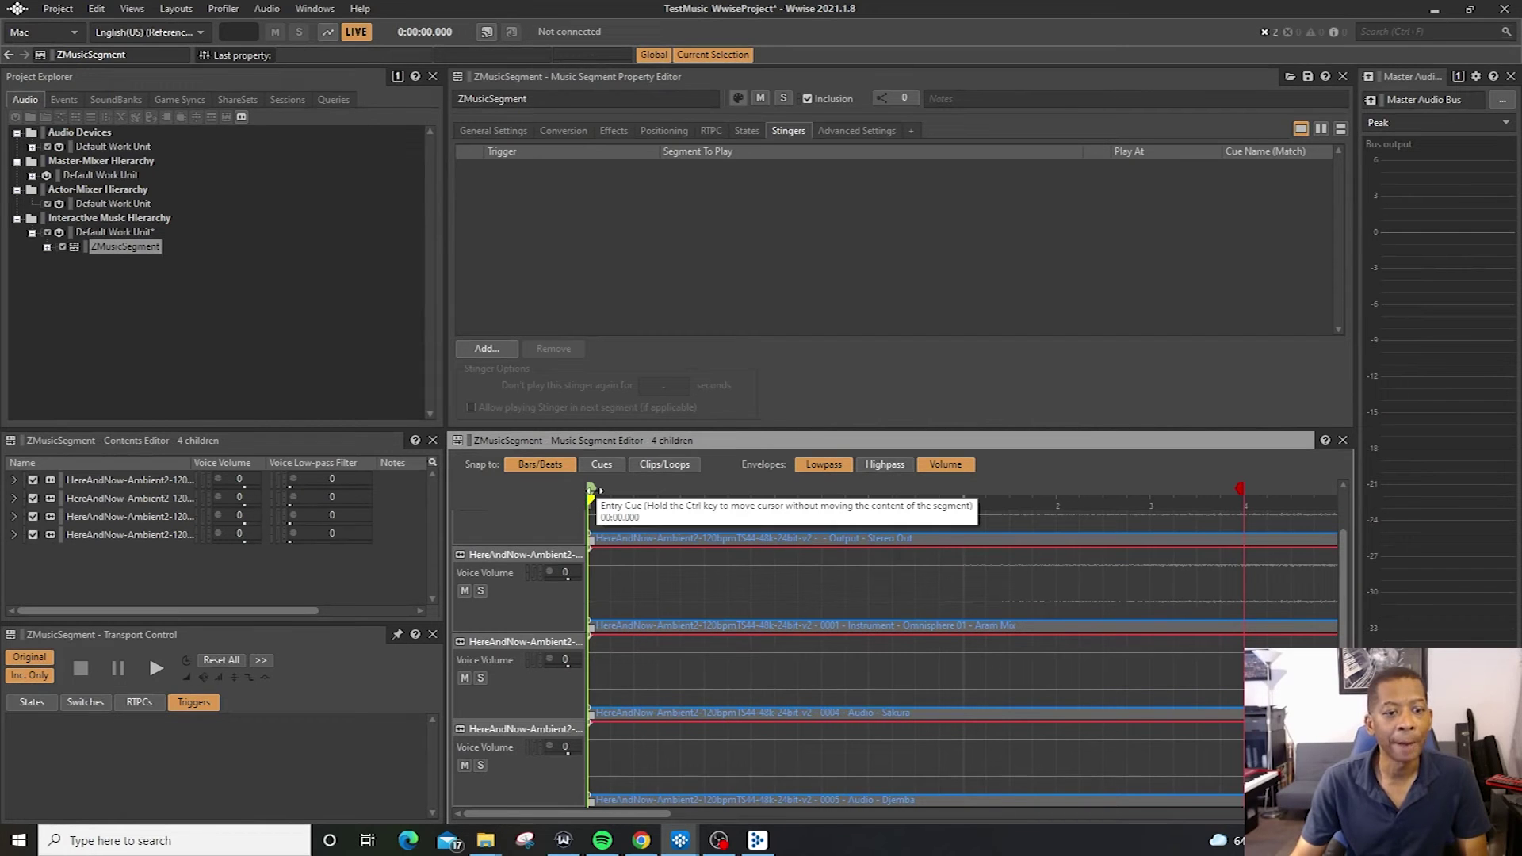
mouse_move(593, 491)
mouse_down()
mouse_move(729, 496)
mouse_move(591, 500)
mouse_up()
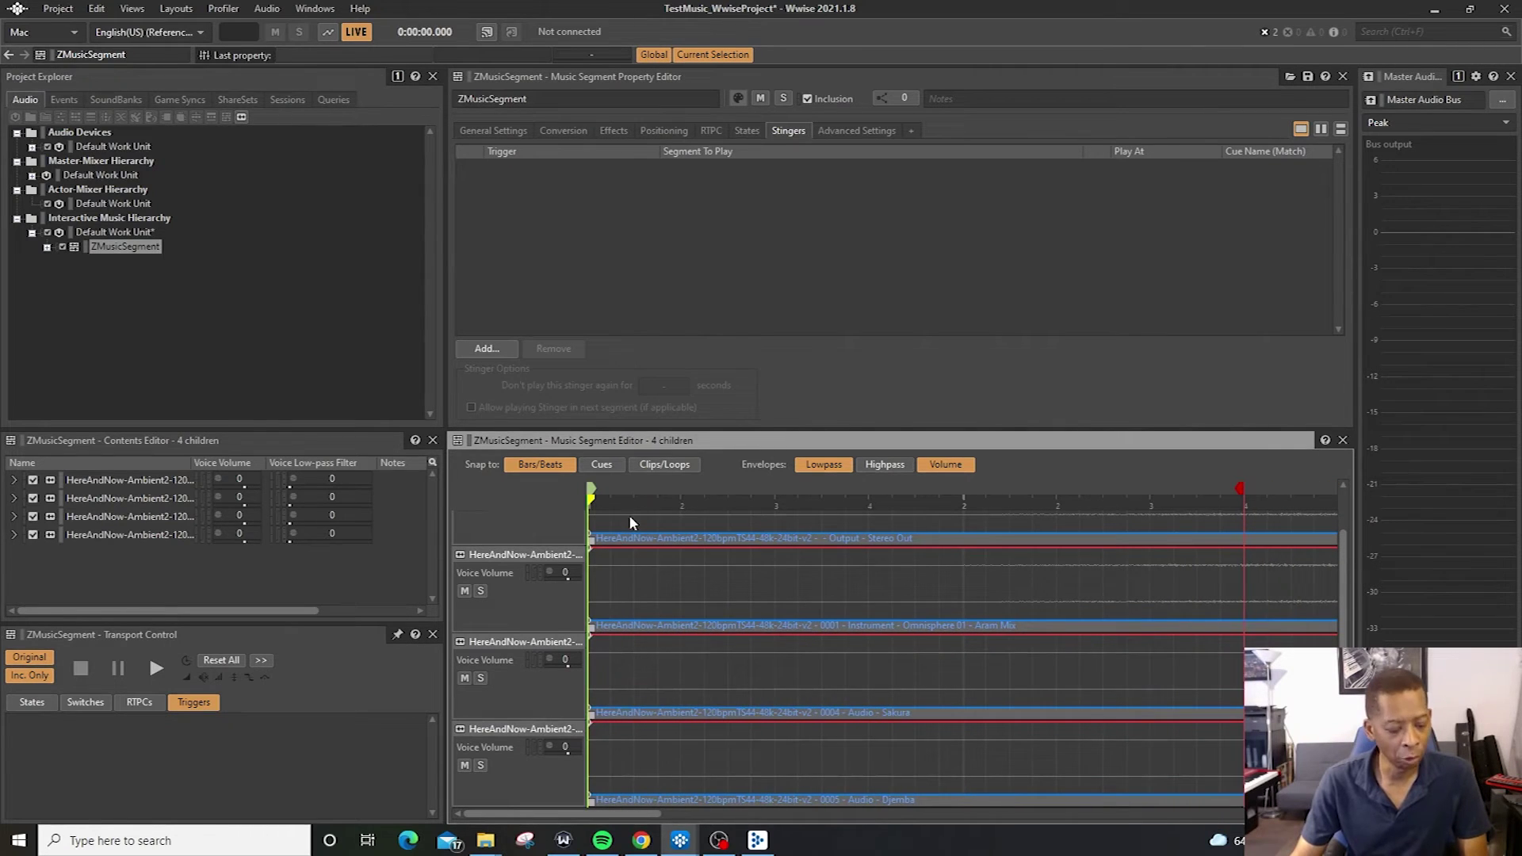
drag(592, 494, 744, 490)
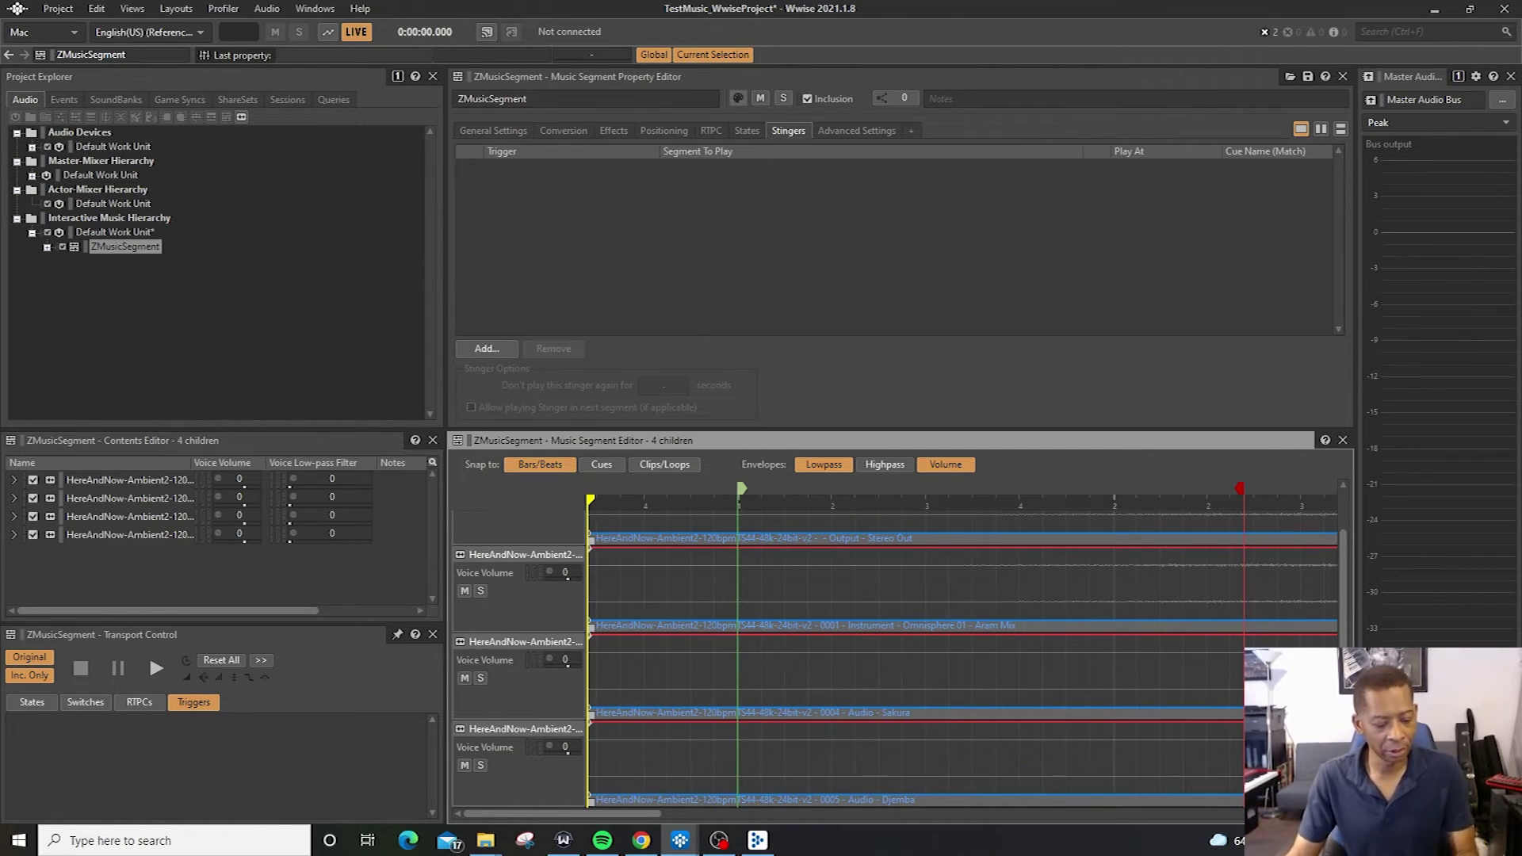
key(ctrl+z)
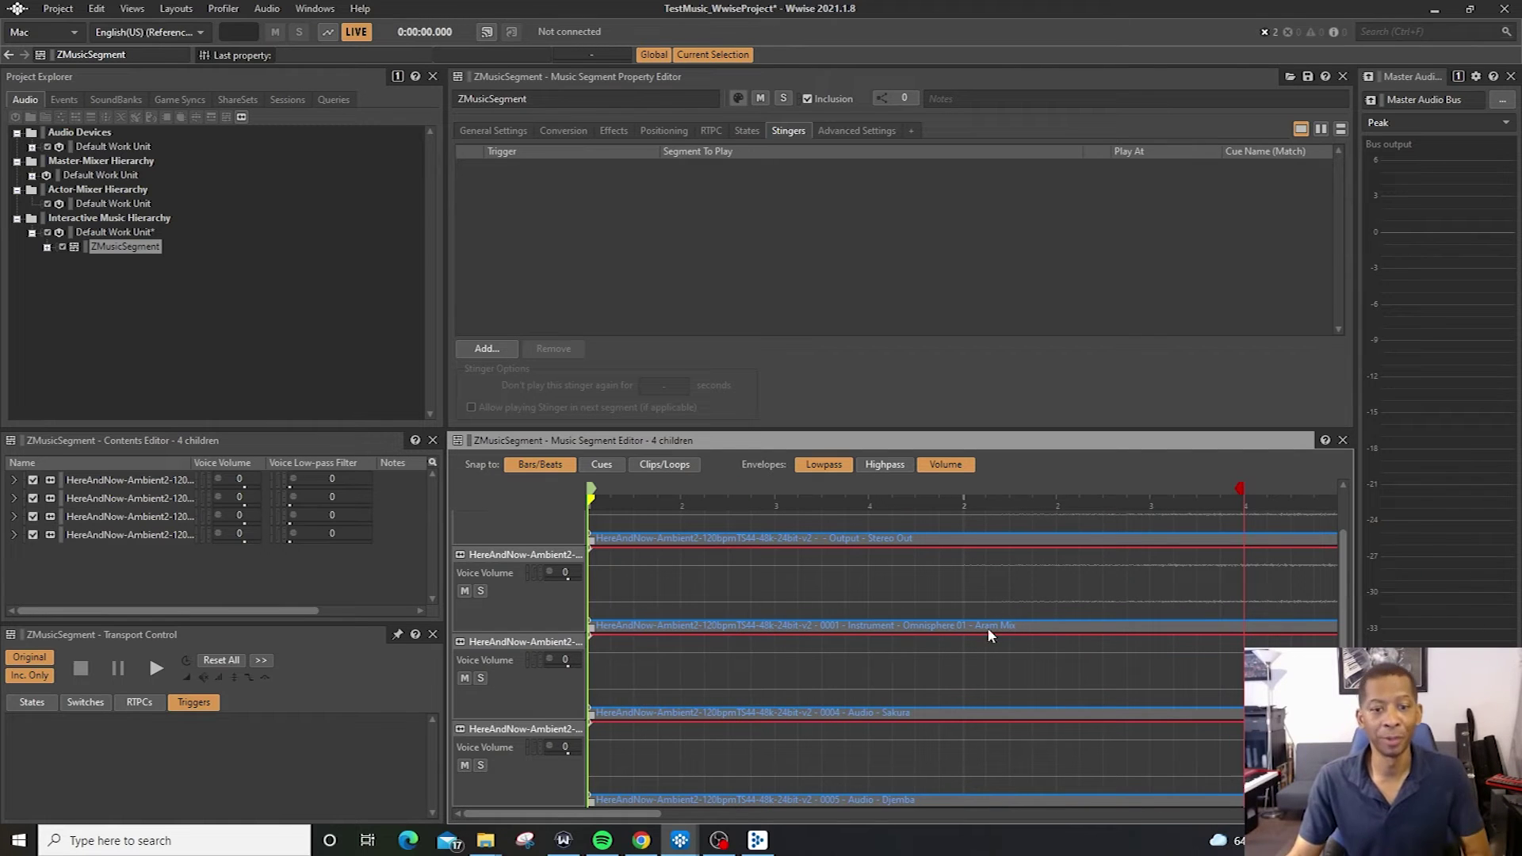
scroll(560, 603, up, 2)
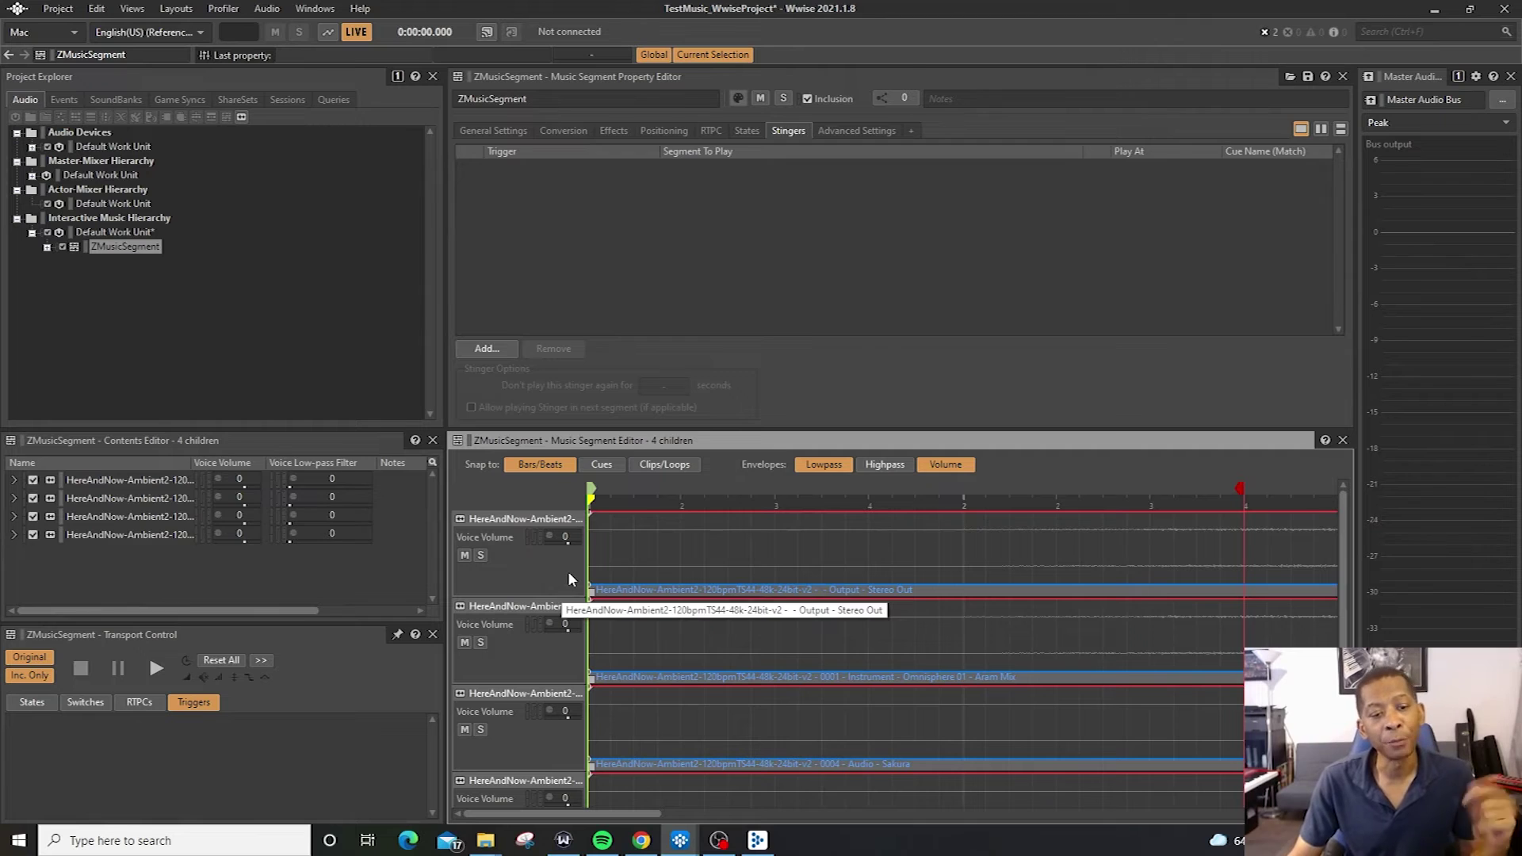
Make the first track a Random Step track and add two sub-tracks to it
right_click(567, 571)
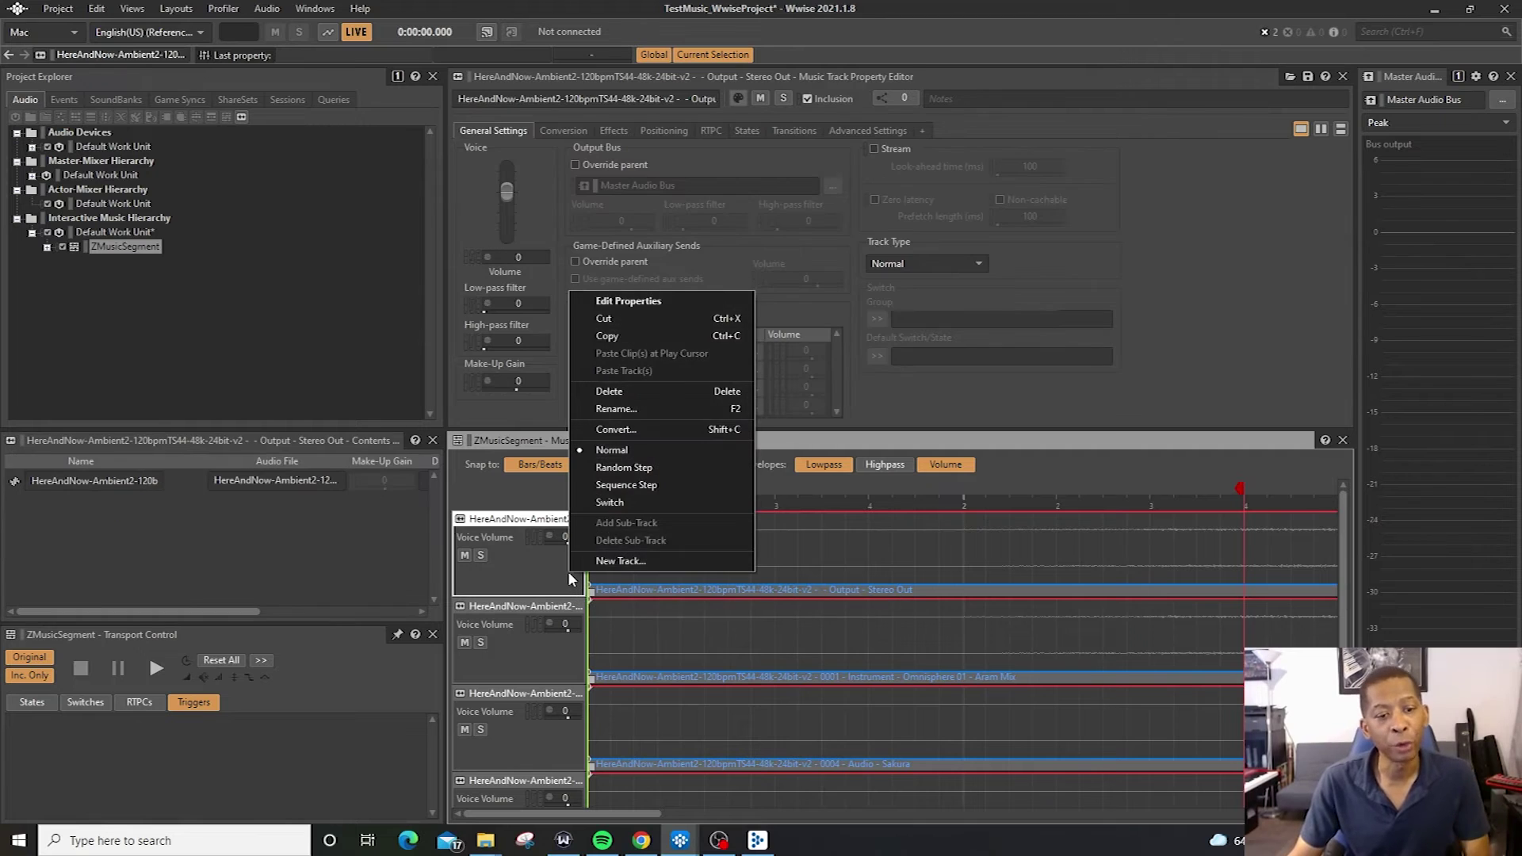
click(675, 468)
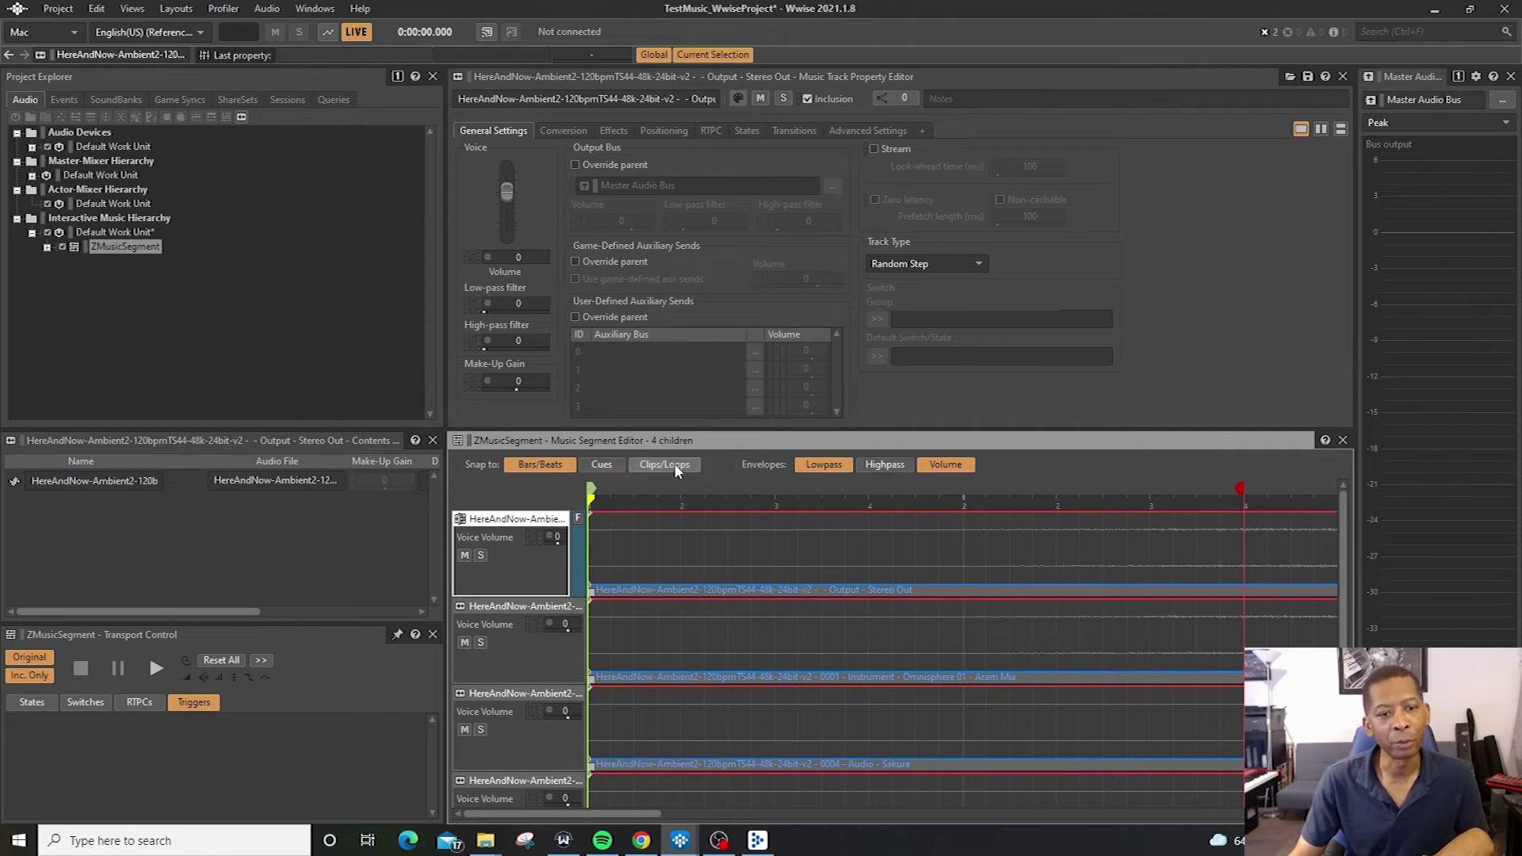
right_click(547, 568)
click(608, 522)
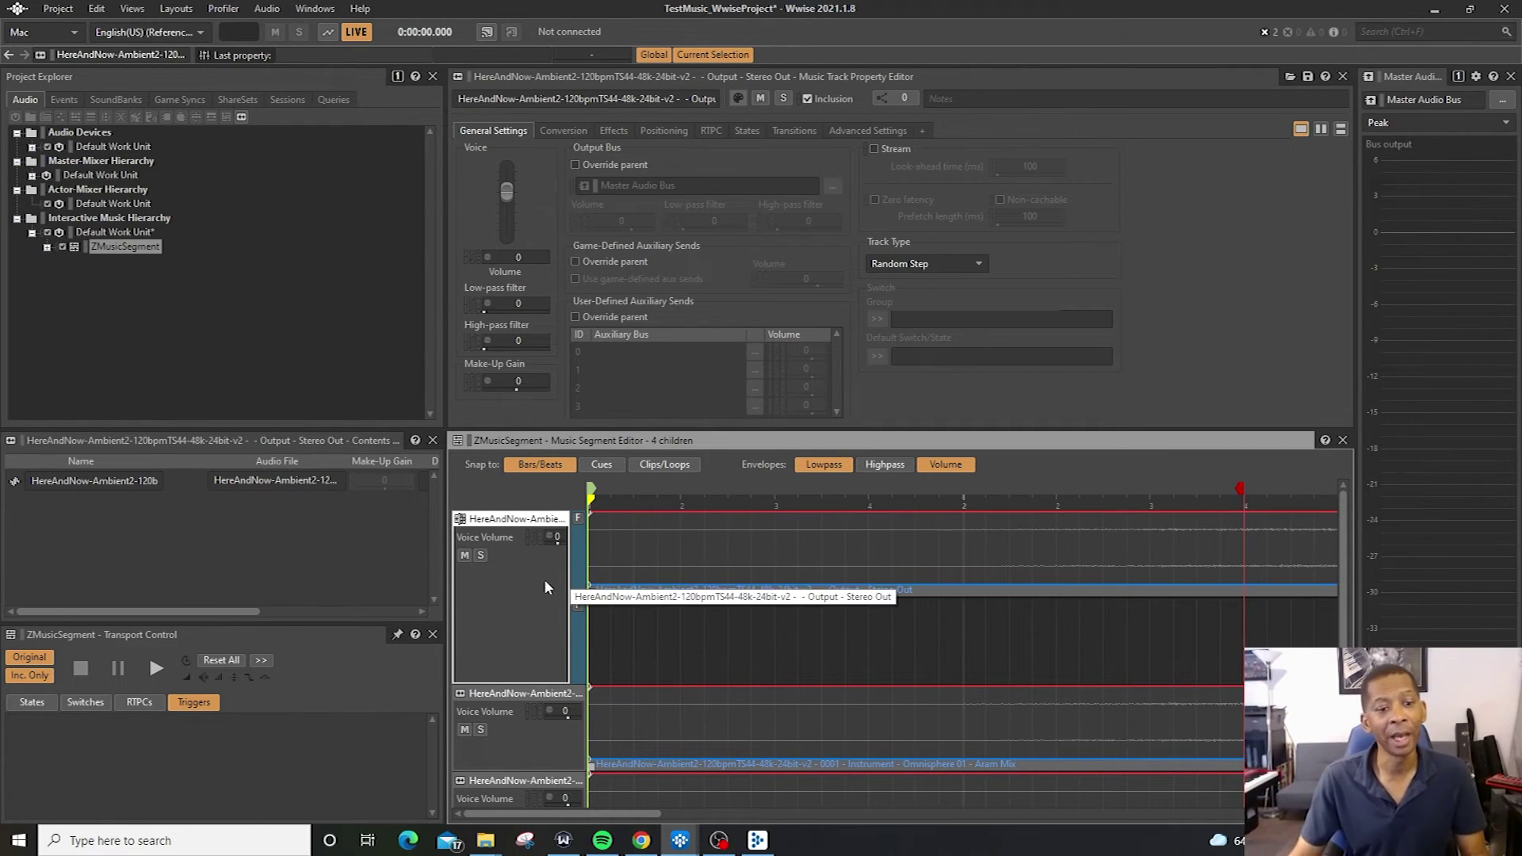
right_click(540, 623)
click(591, 573)
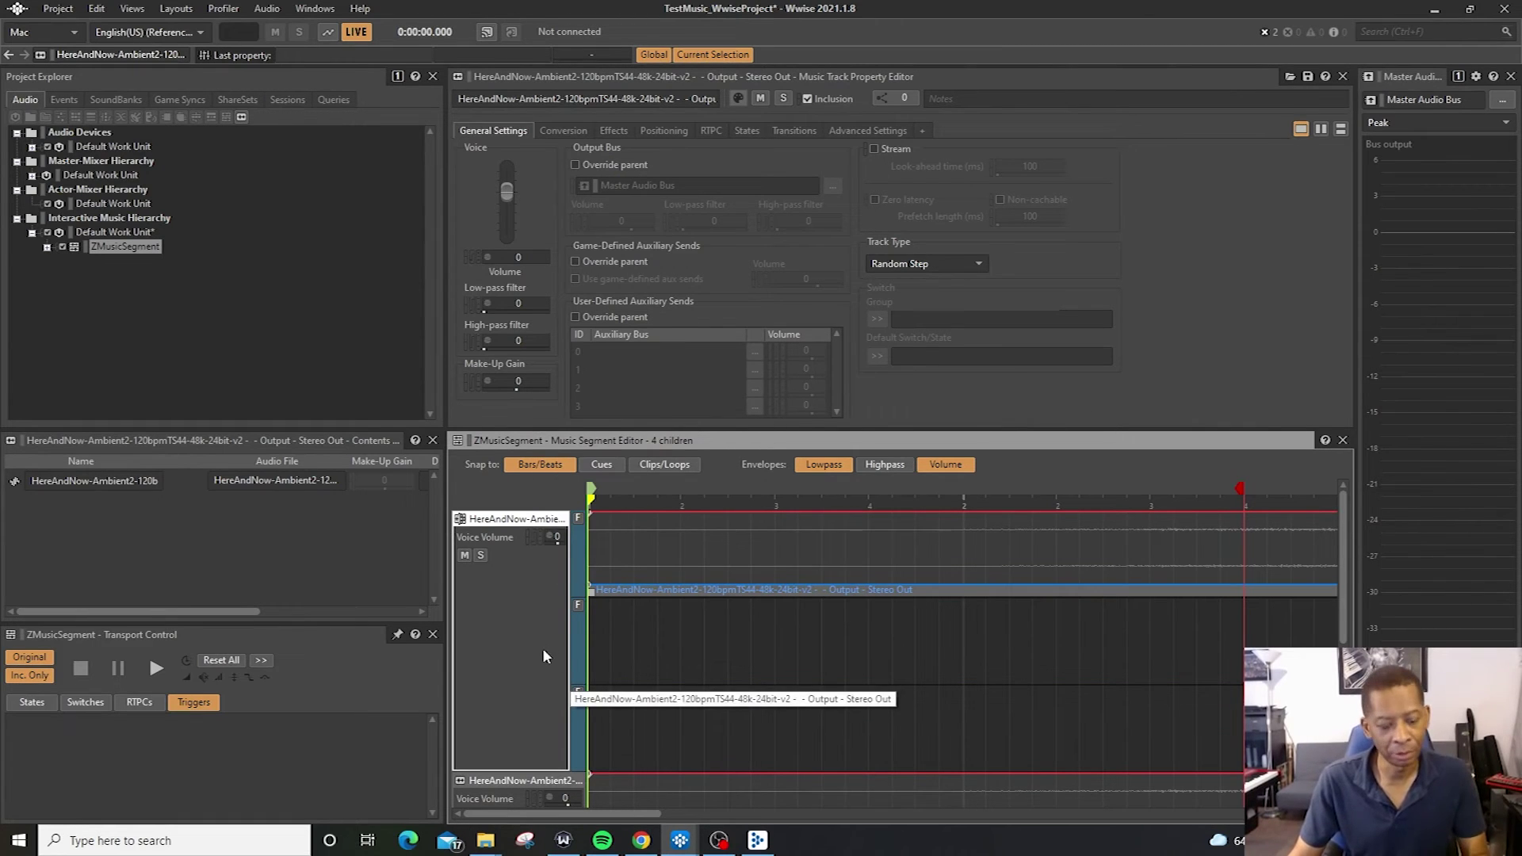
click(579, 734)
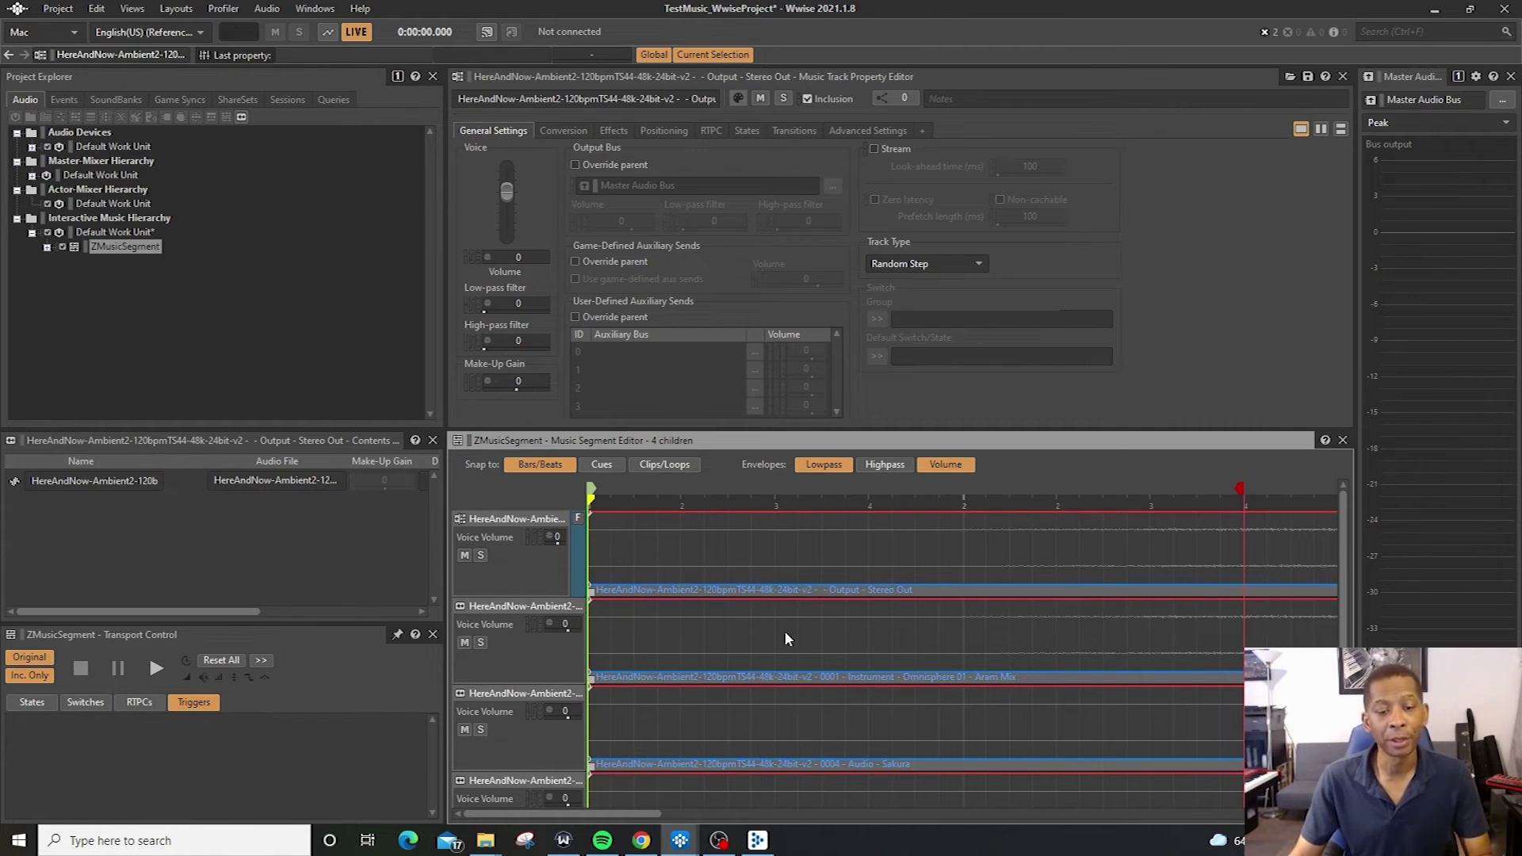
Add a fifth track to ZMusicSegment with the default name New Music Track
scroll(778, 622, down, 2)
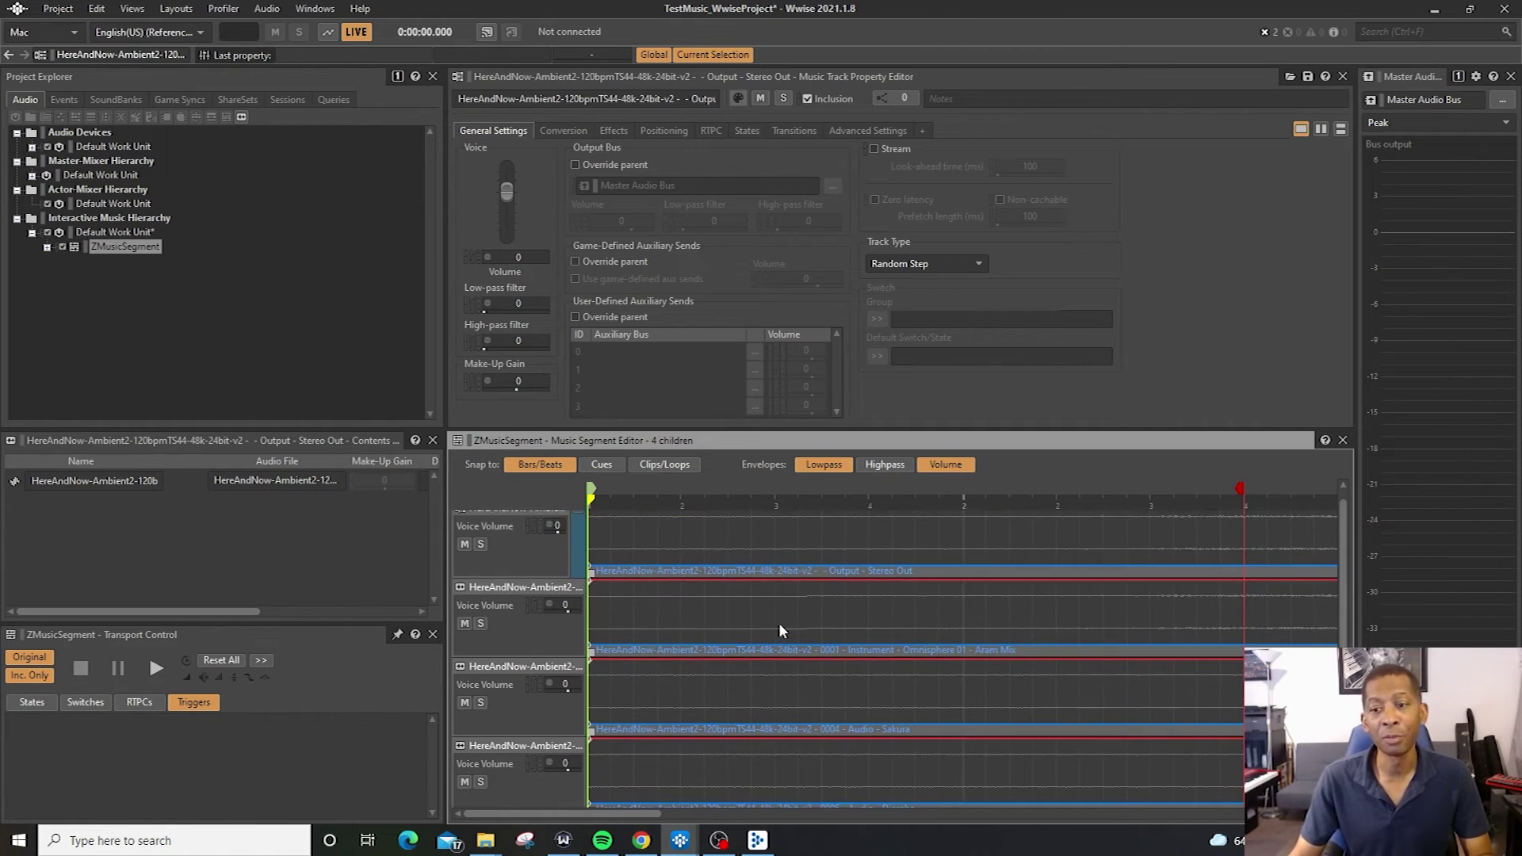
scroll(778, 617, down, 2)
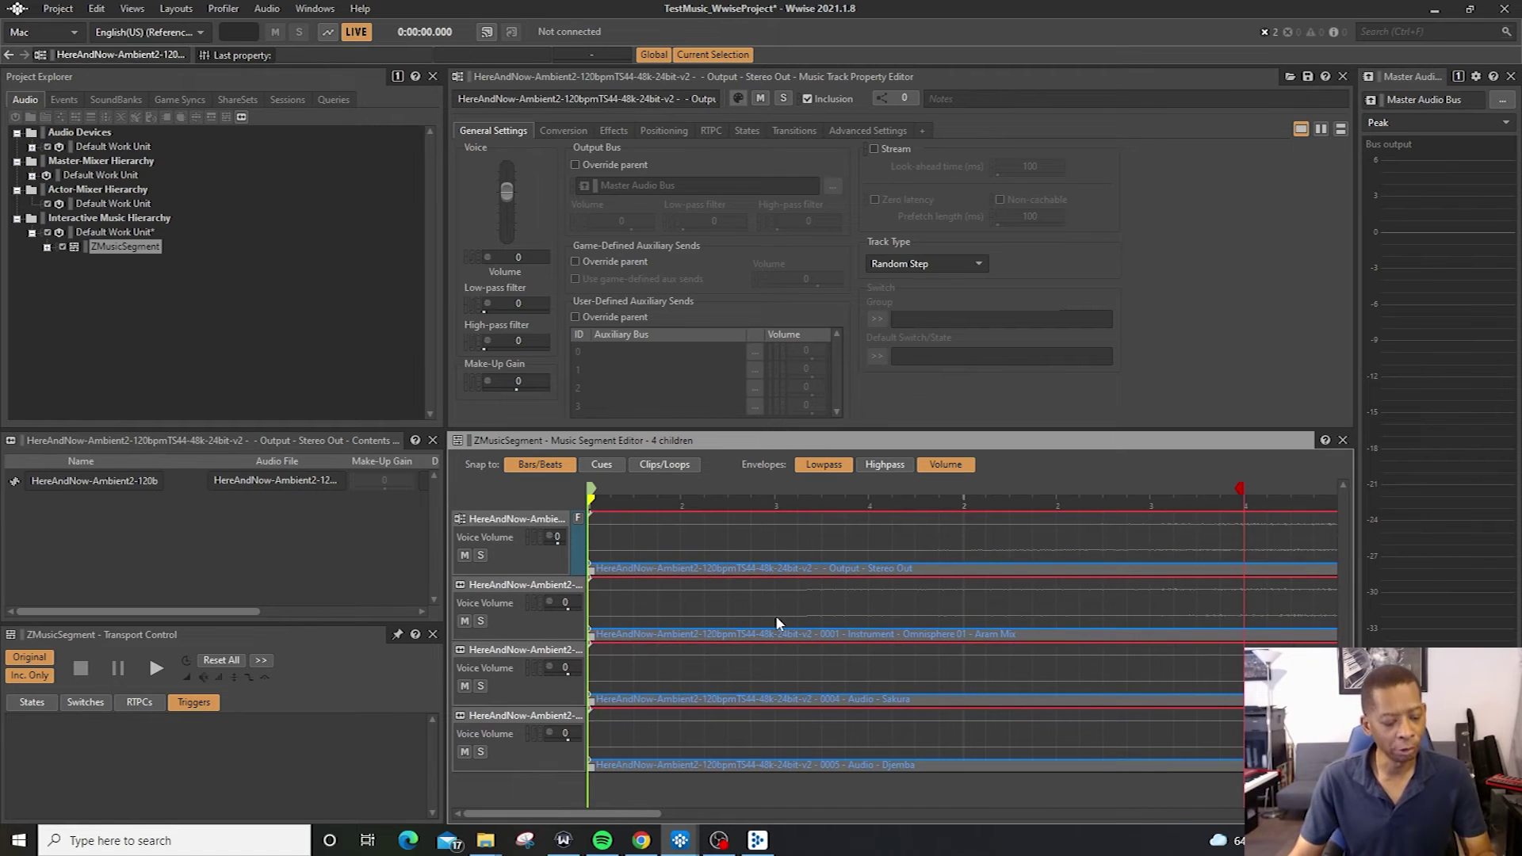
scroll(773, 626, down, 5)
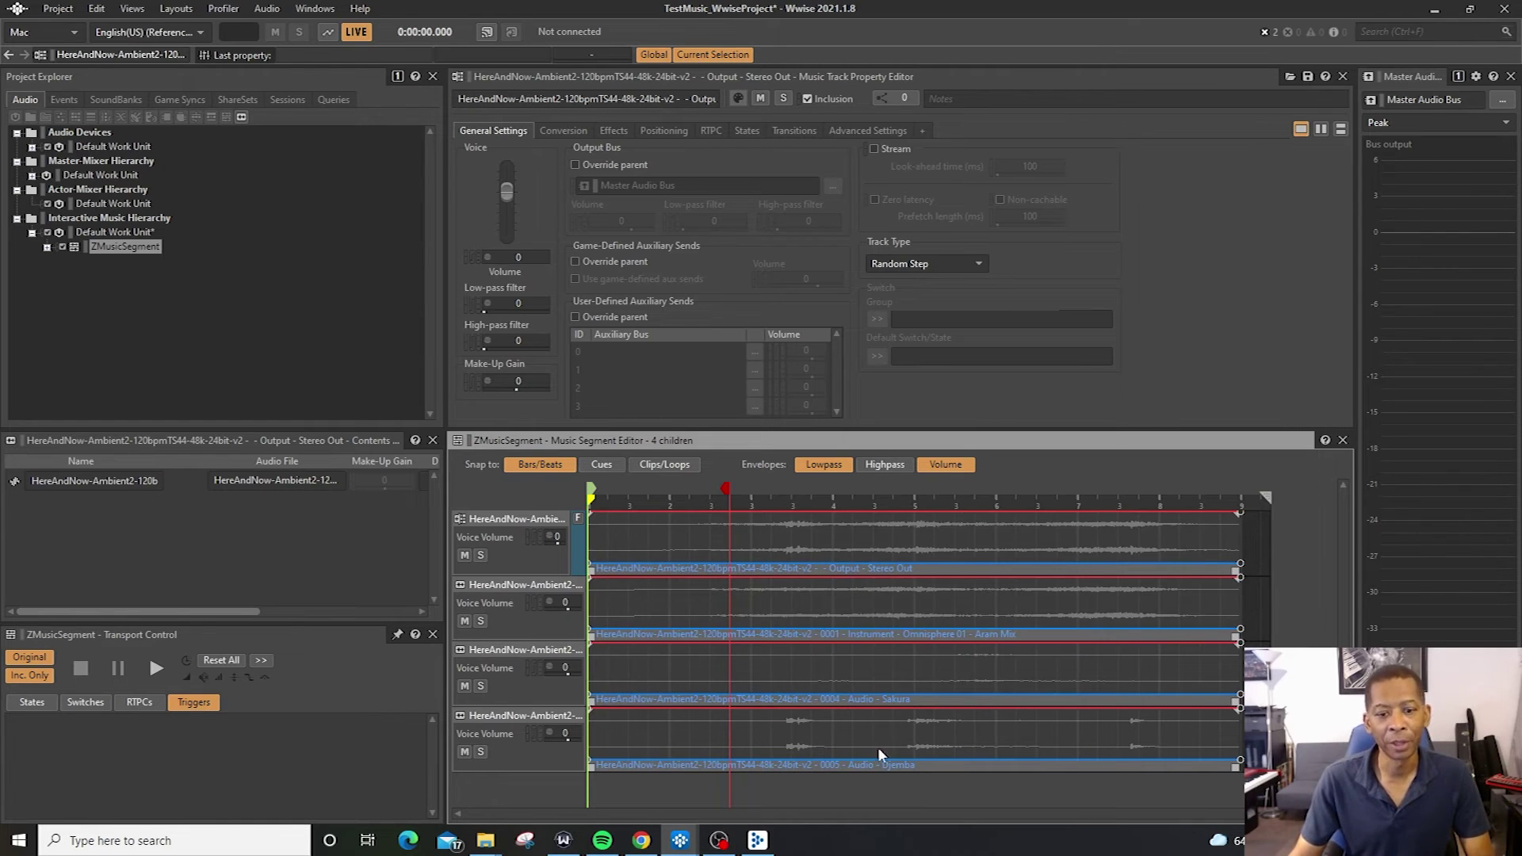
double_click(775, 794)
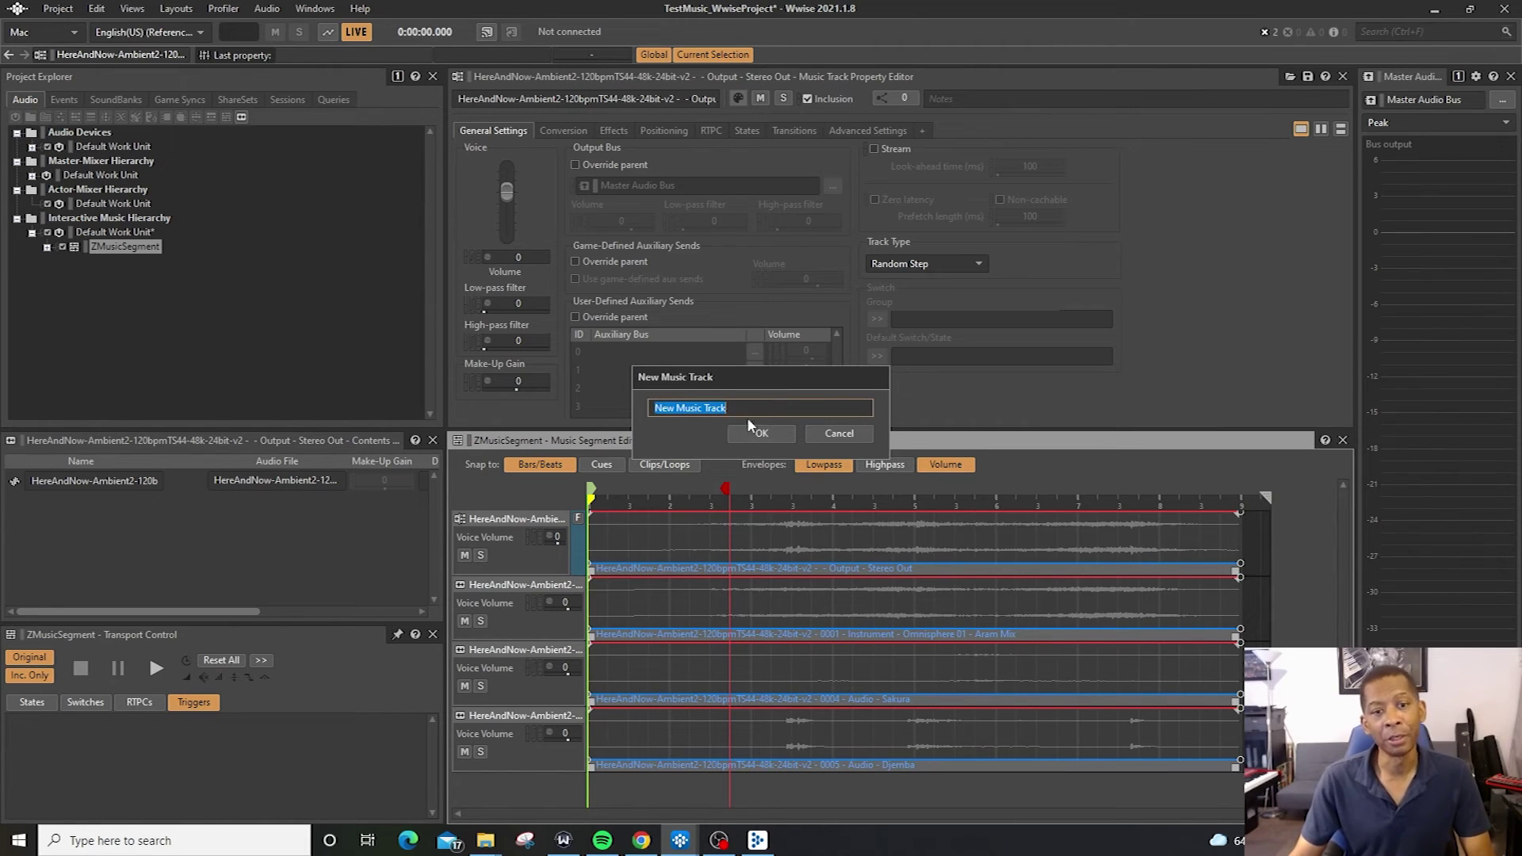
click(761, 434)
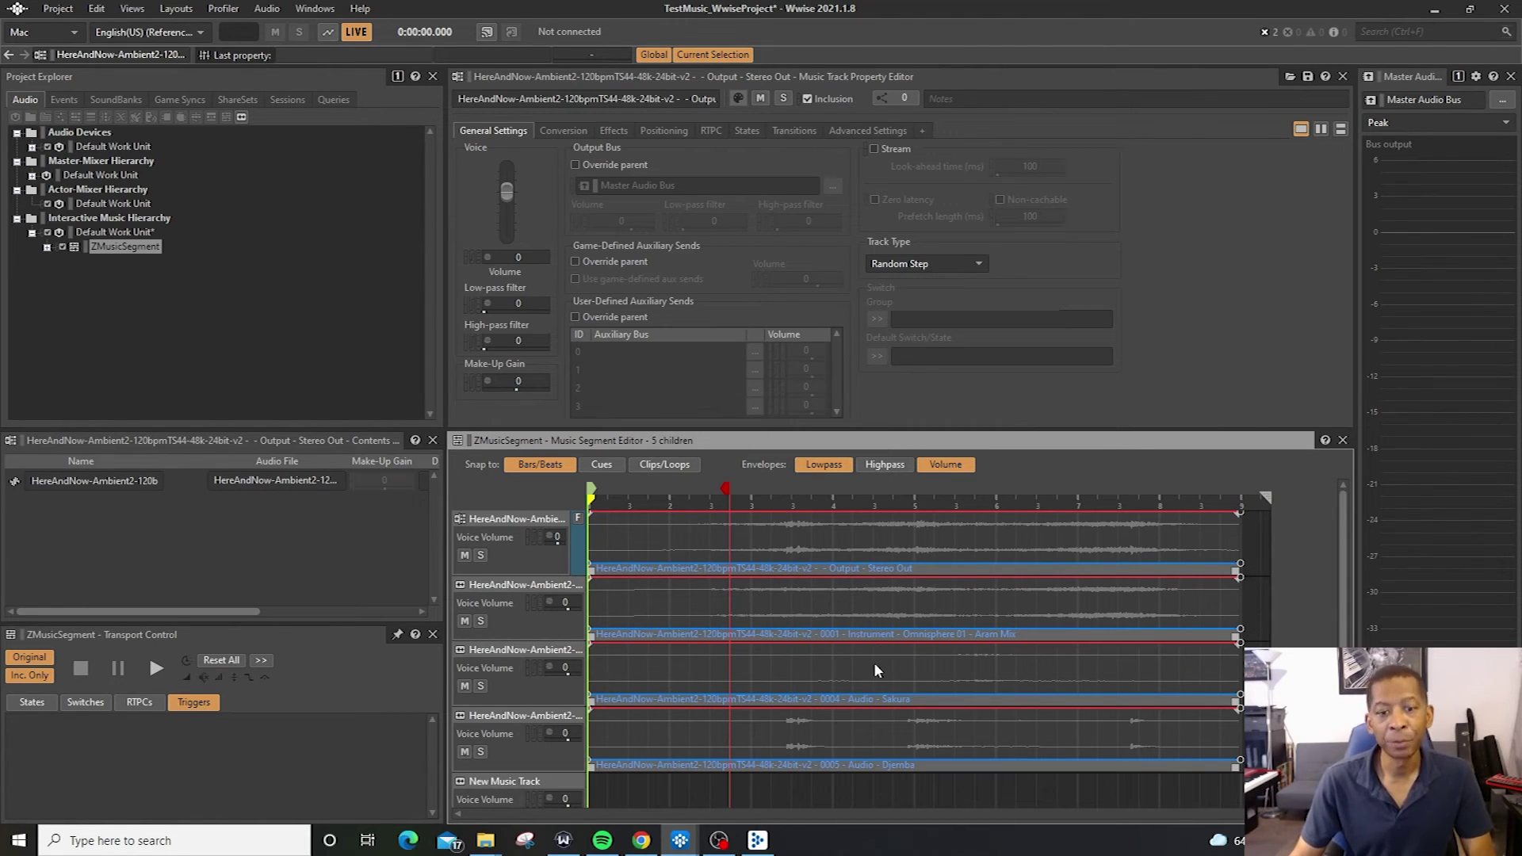
double_click(801, 535)
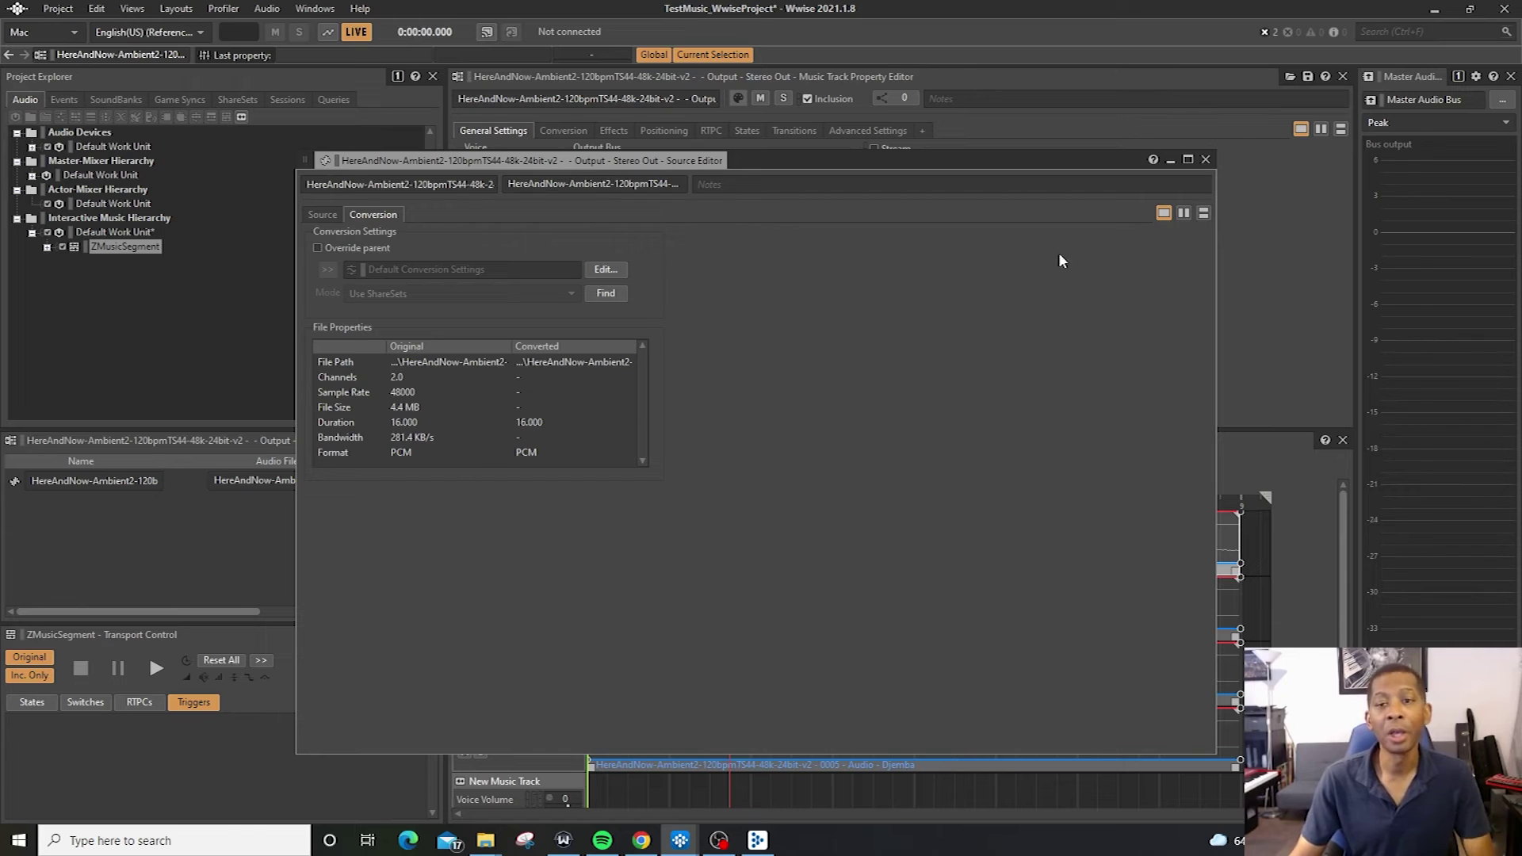
click(1204, 161)
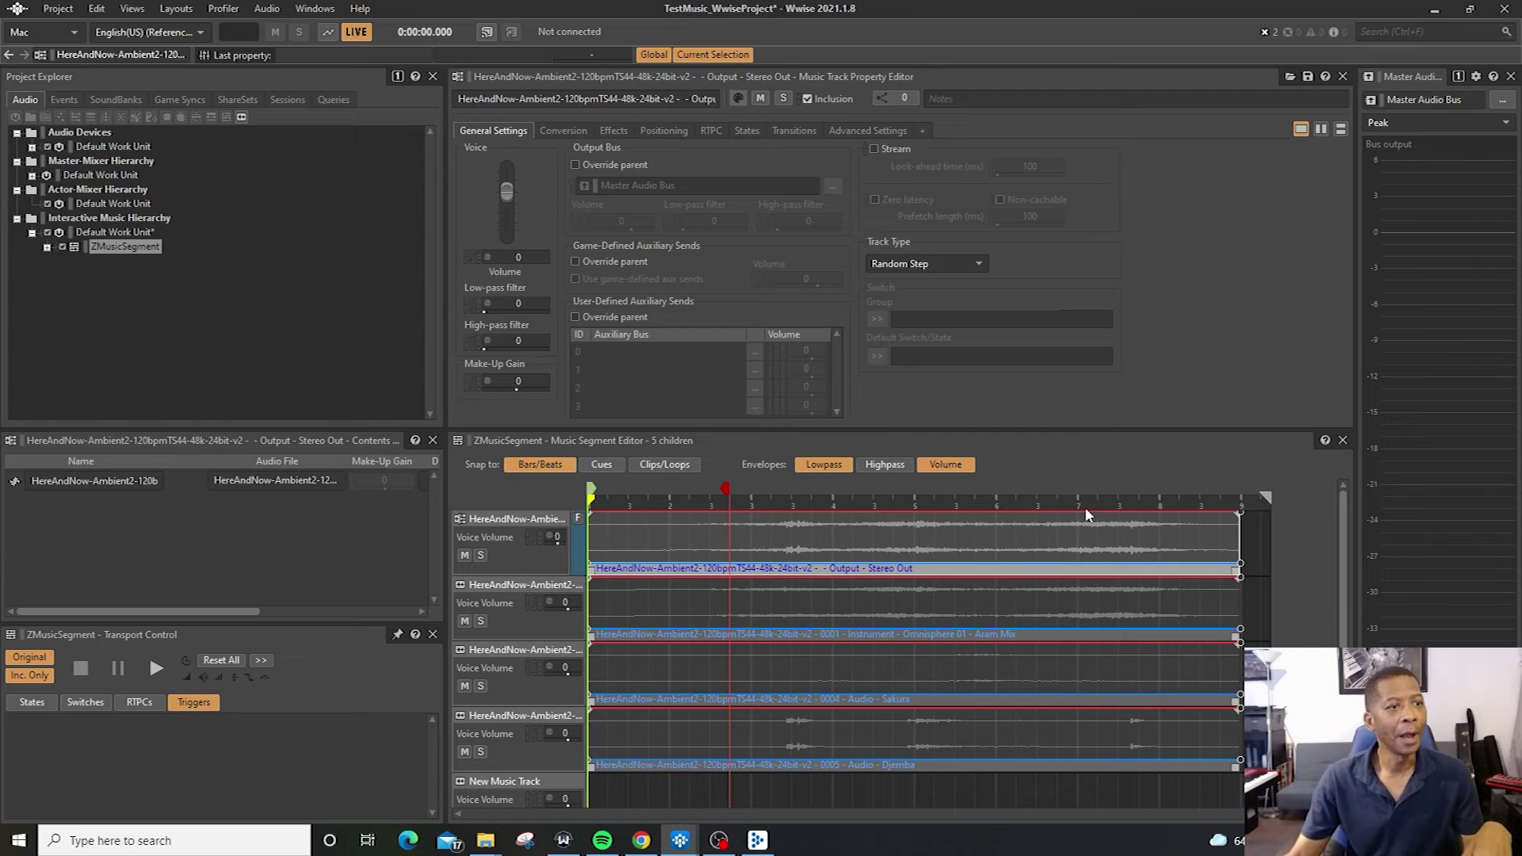
Display the Interactive Music Hierarchy's properties in place of the track settings
right_click(132, 204)
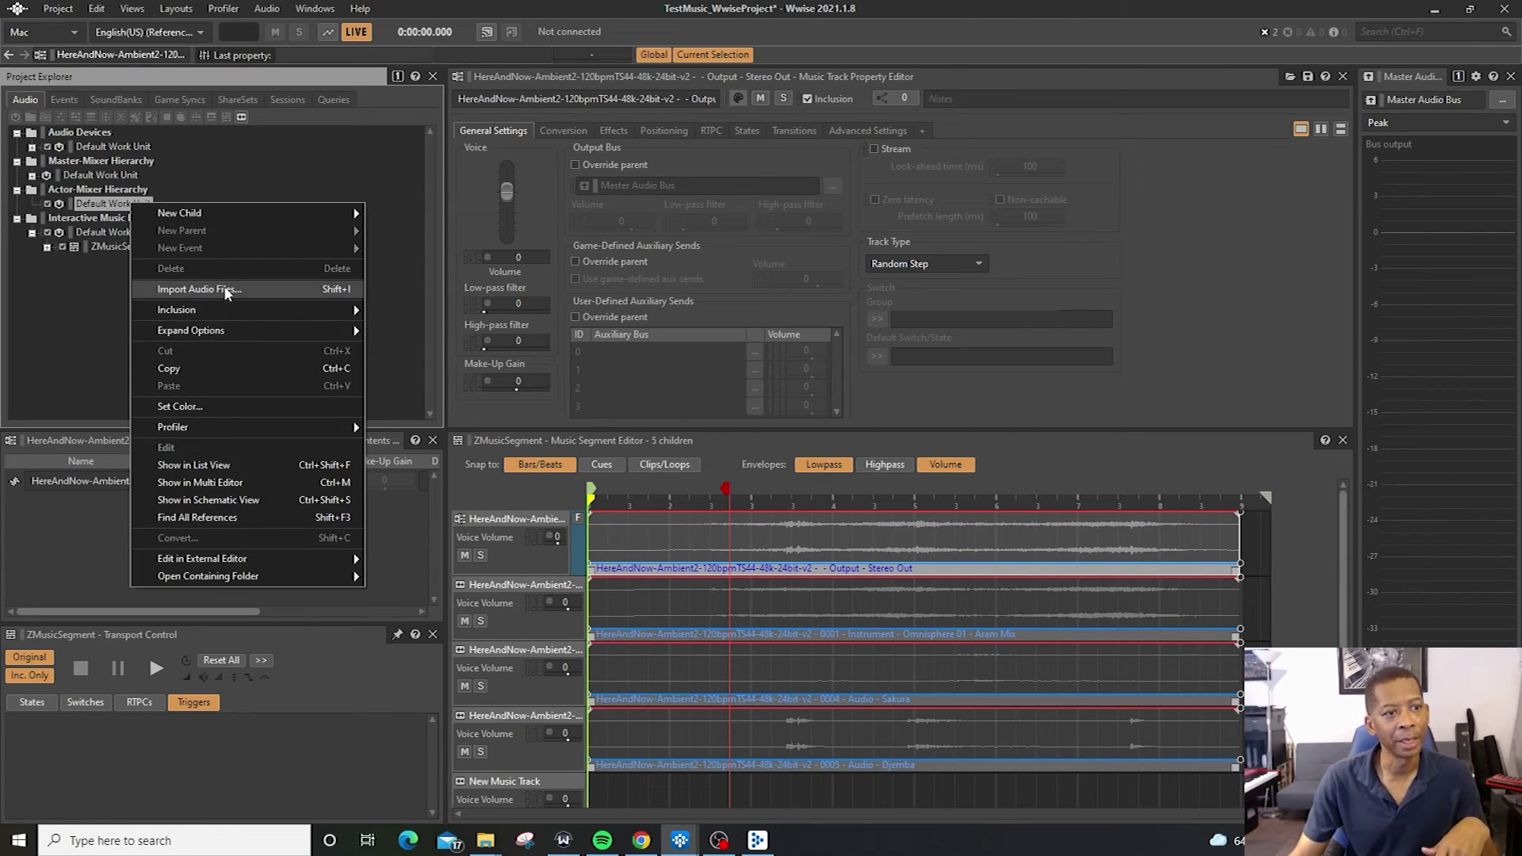
mouse_move(245, 214)
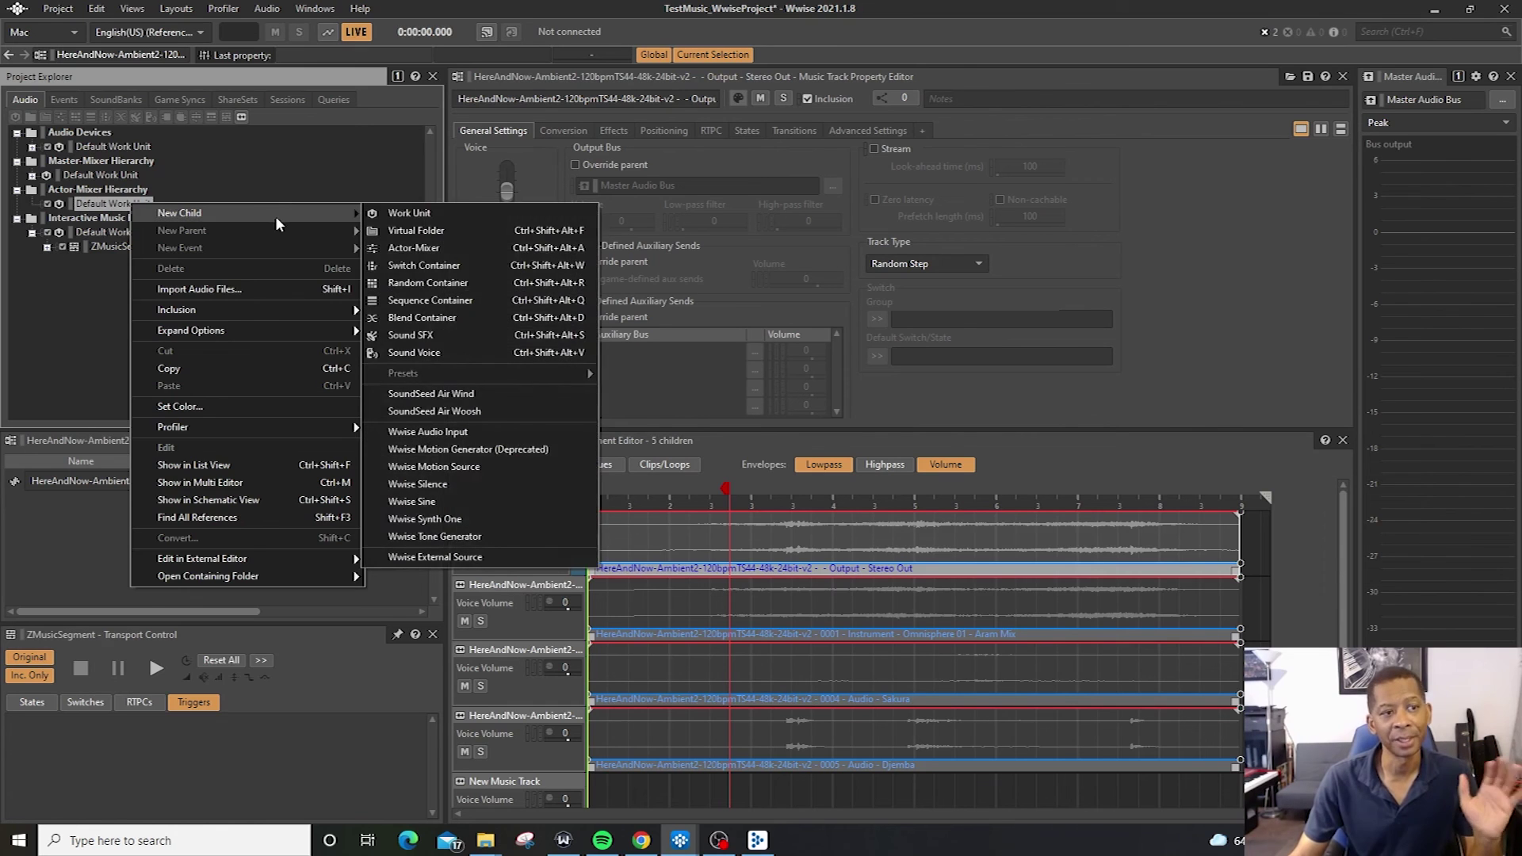
click(117, 217)
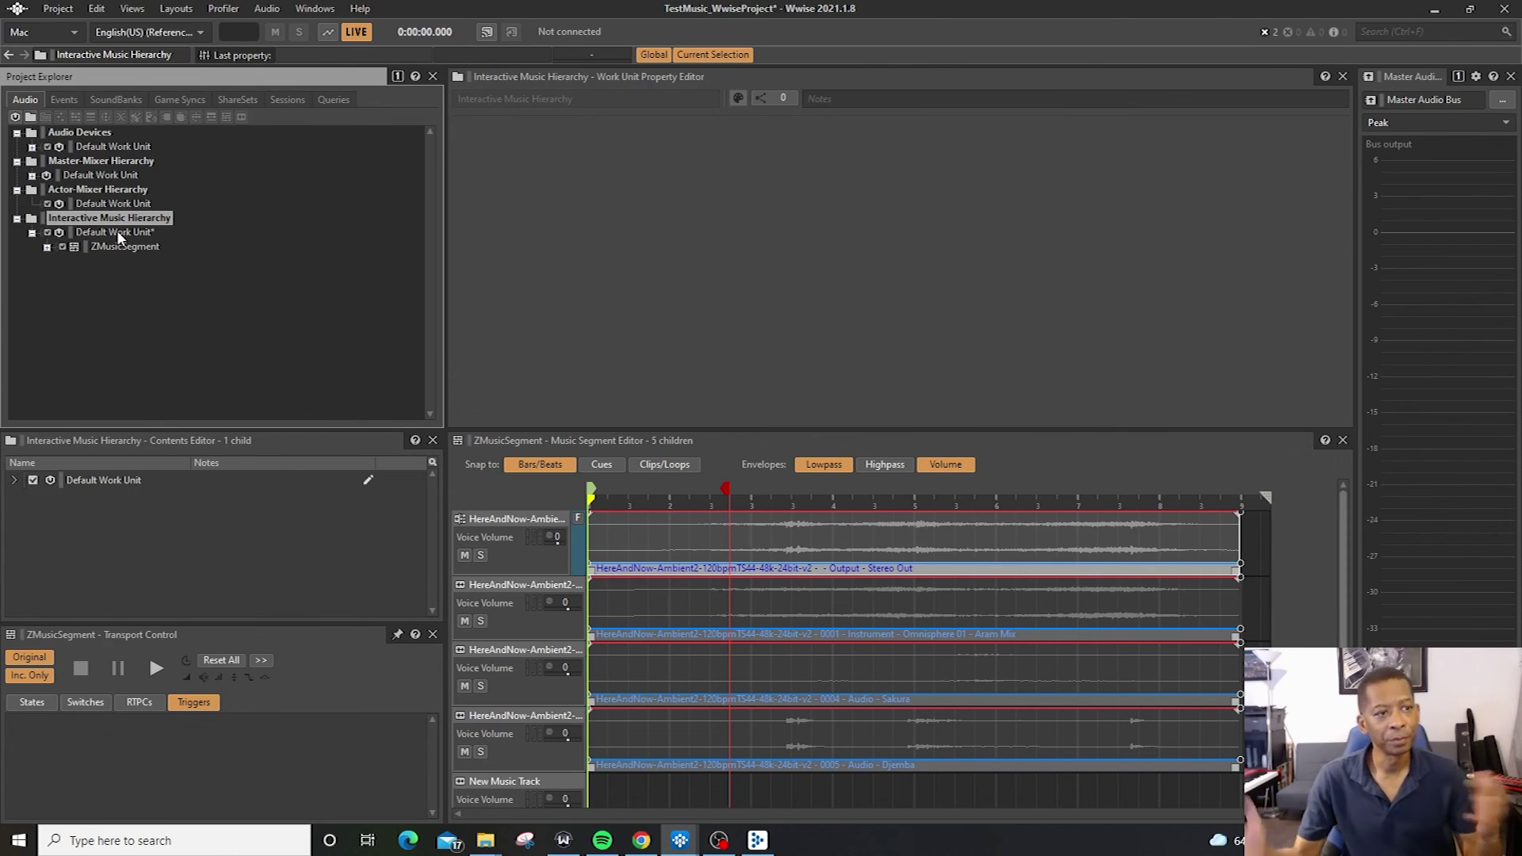